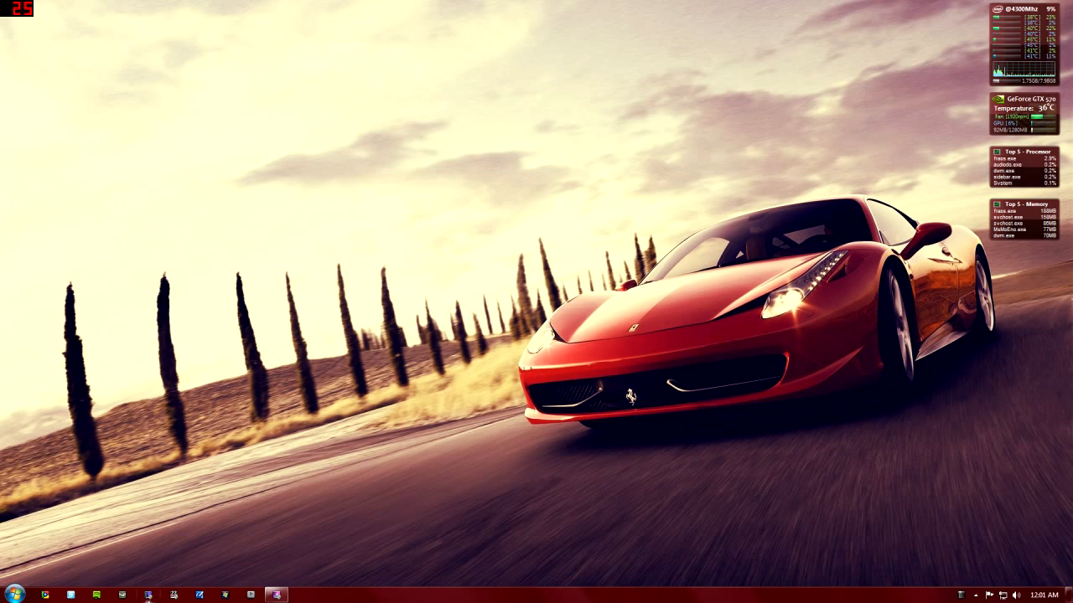
Step: Launch Dxtory and allow it to make changes to the computer
{"action": "left_click", "coordinate": [148, 595]}
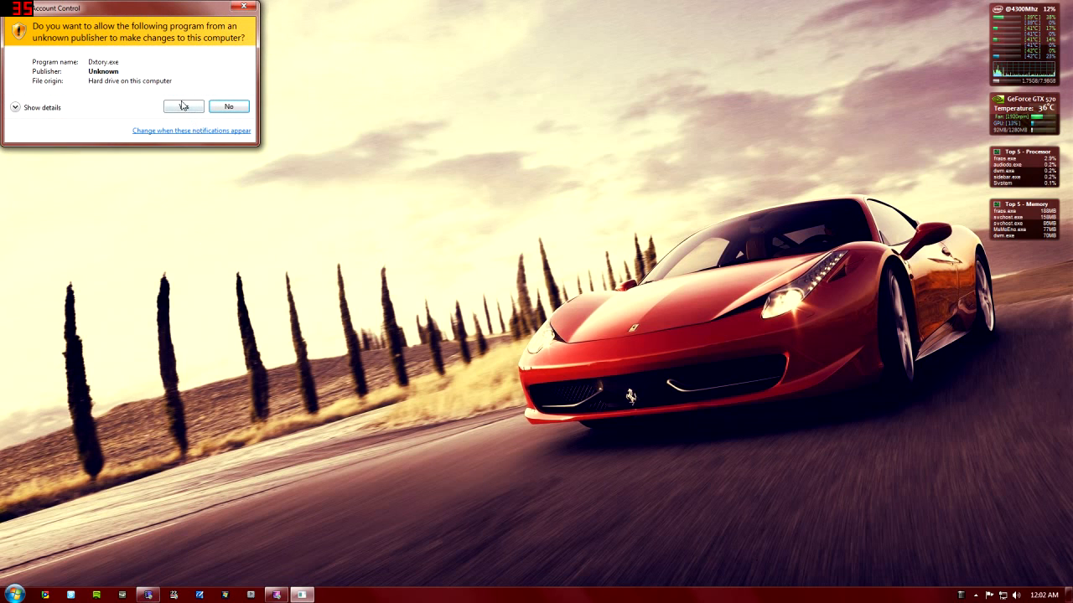
{"action": "left_click", "coordinate": [178, 114]}
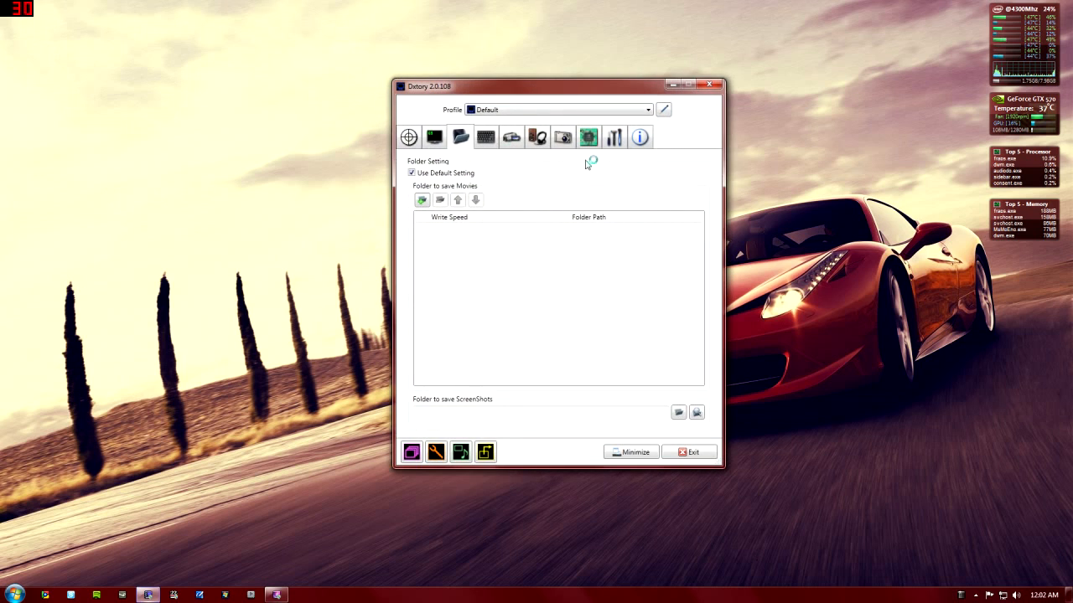
Step: View the ignore-target list in the target settings and close it without adding an entry
{"action": "left_click", "coordinate": [409, 137]}
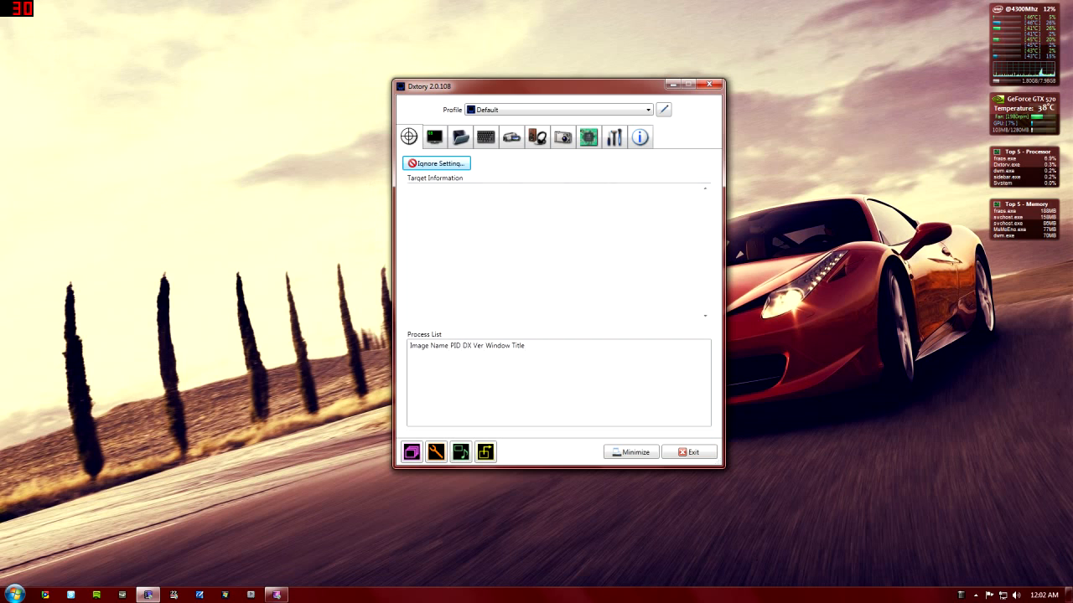
{"action": "left_click", "coordinate": [462, 165]}
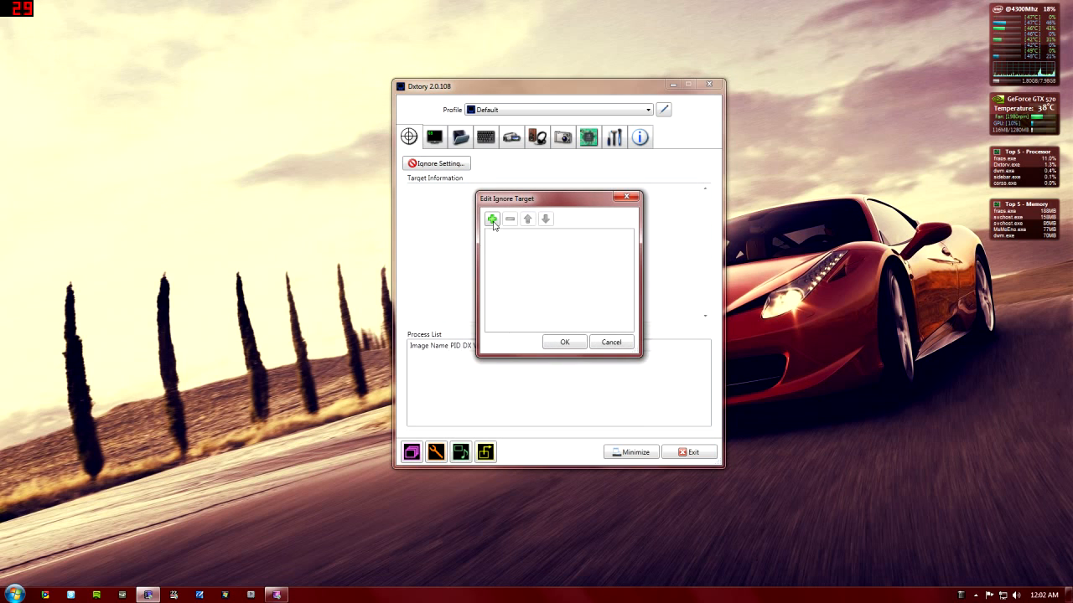
{"action": "left_click", "coordinate": [566, 343]}
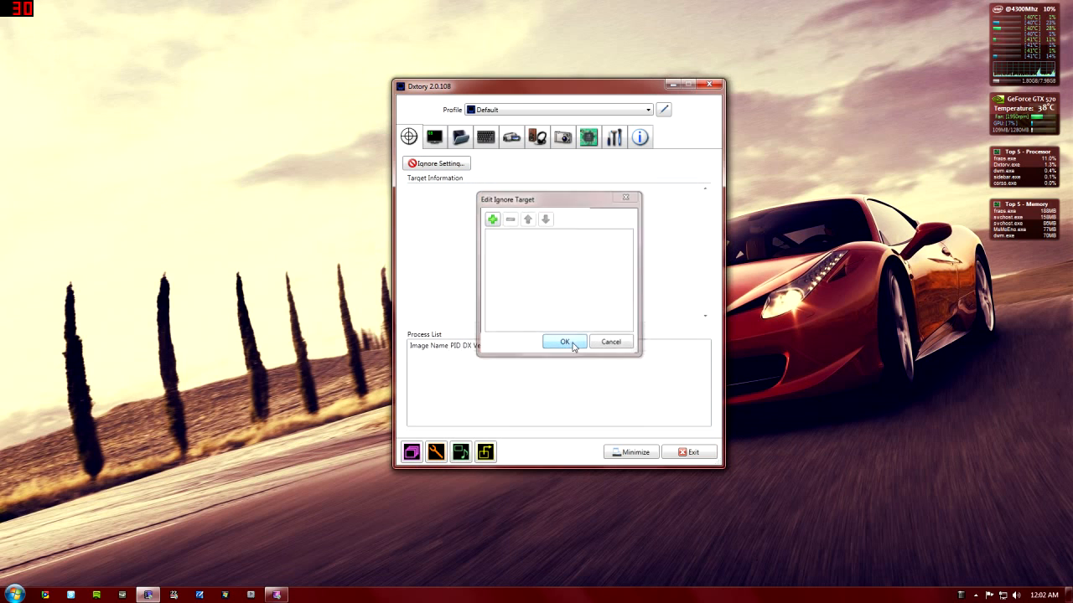
Step: Set the overlay's recording status color to pure red, FF0000
{"action": "left_click", "coordinate": [435, 144]}
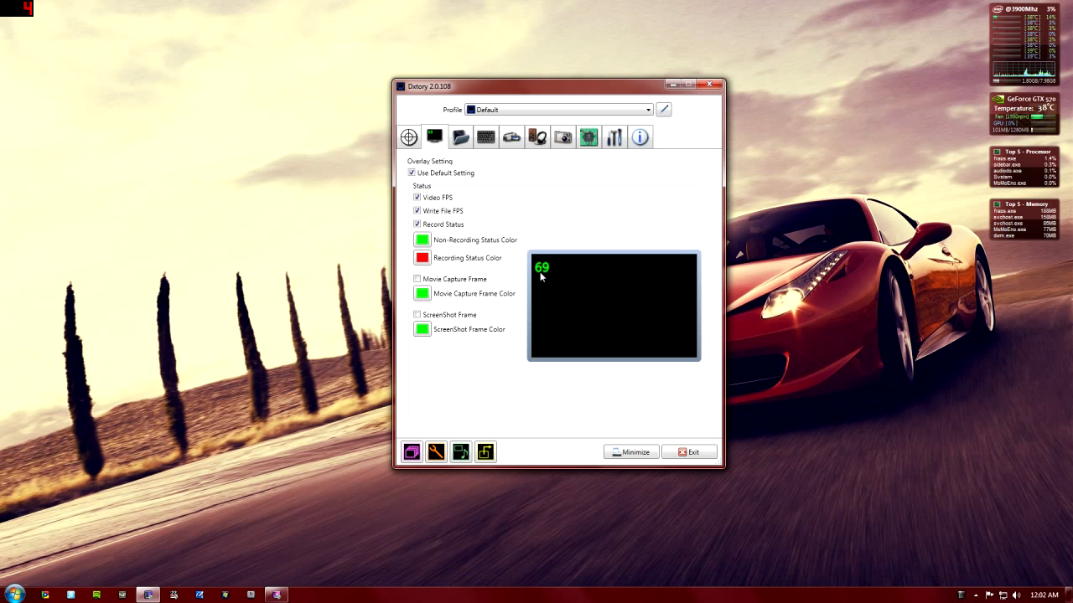
{"action": "left_click", "coordinate": [423, 256]}
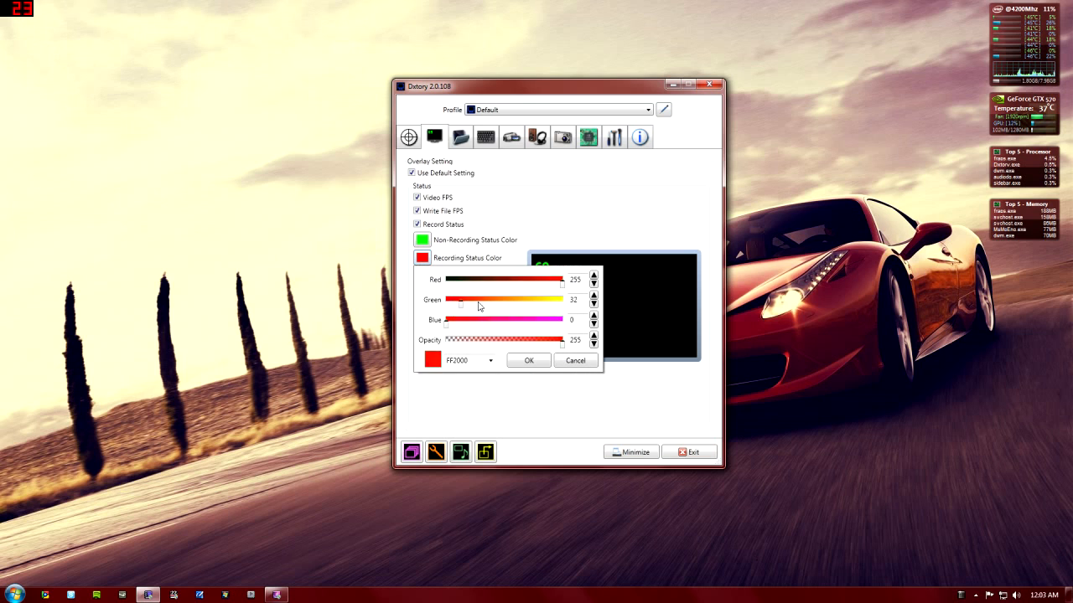
{"action": "left_click_drag", "start_coordinate": [480, 306], "coordinate": [446, 310]}
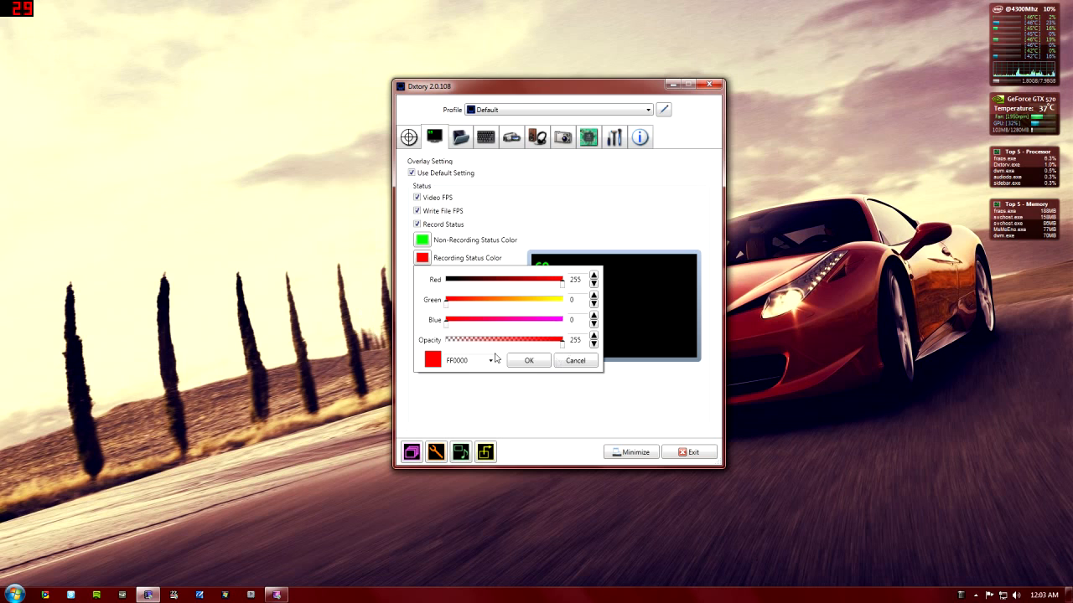
{"action": "left_click", "coordinate": [529, 360]}
Step: Add the Recordings folder on the Recording HD (E:) drive as a folder to save movies
{"action": "left_click", "coordinate": [461, 143]}
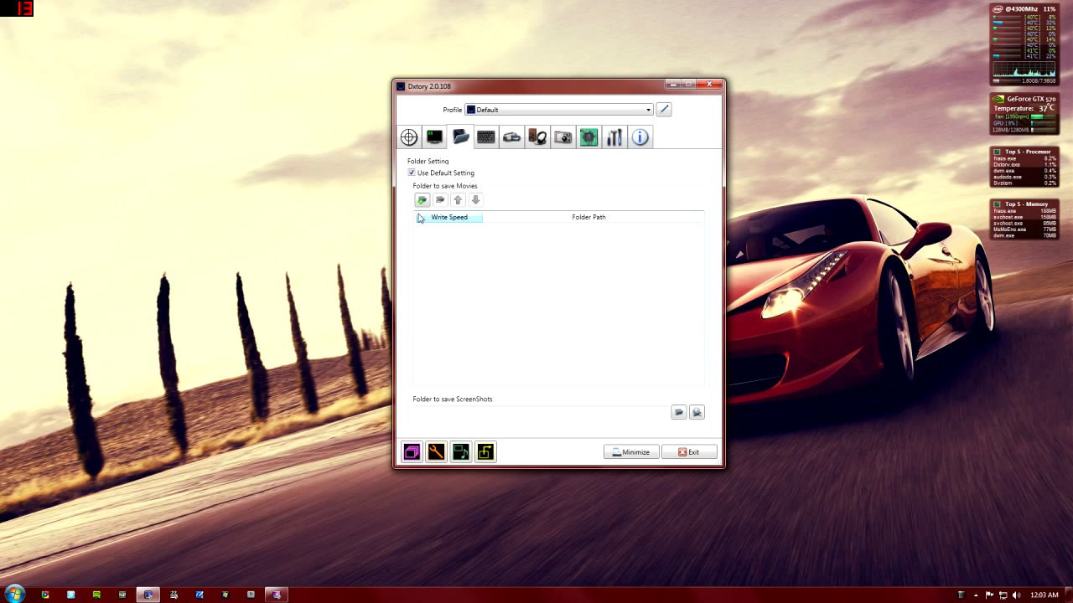
{"action": "left_click", "coordinate": [420, 201]}
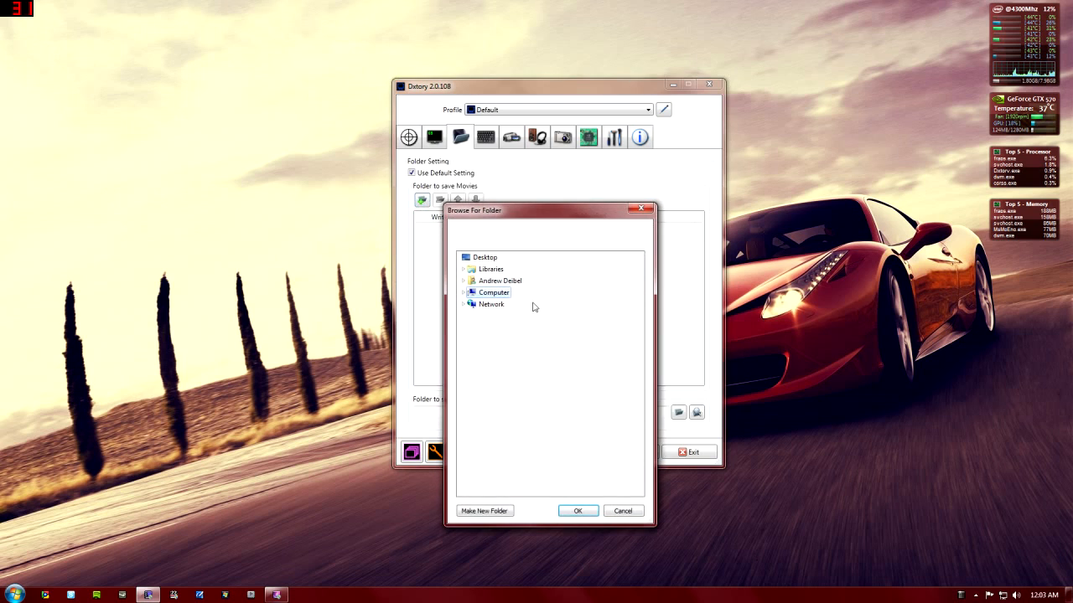
{"action": "left_click", "coordinate": [464, 293]}
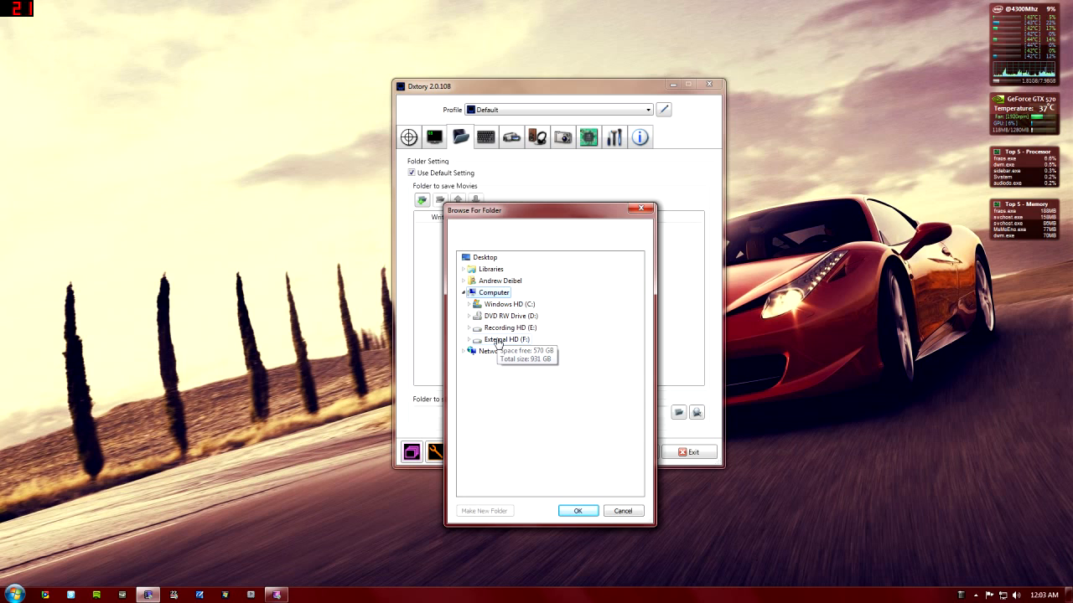
{"action": "left_click", "coordinate": [502, 327]}
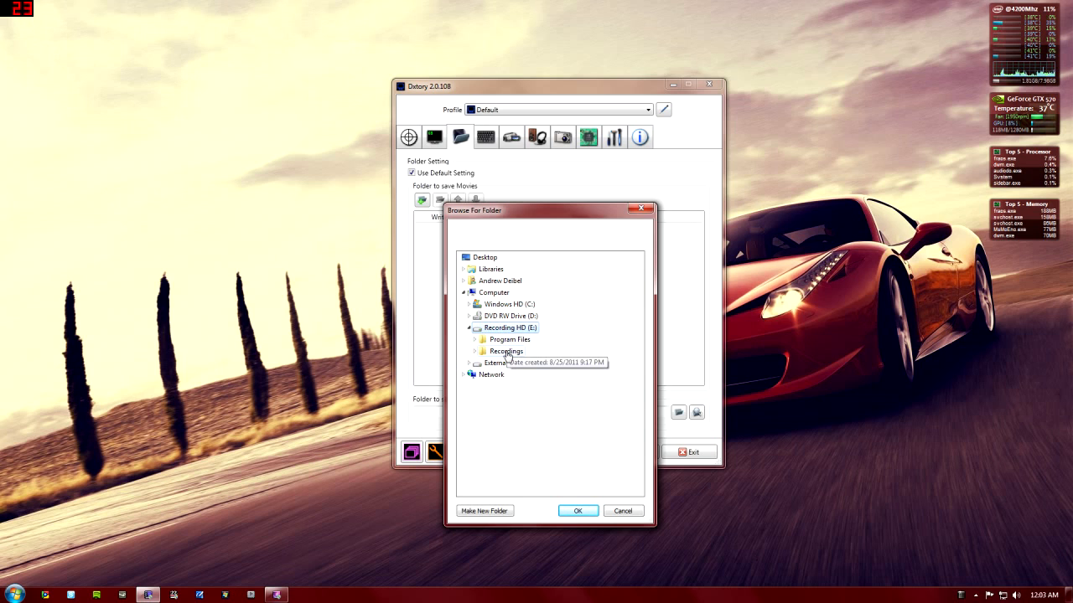
{"action": "left_click", "coordinate": [504, 353]}
{"action": "left_click", "coordinate": [577, 511]}
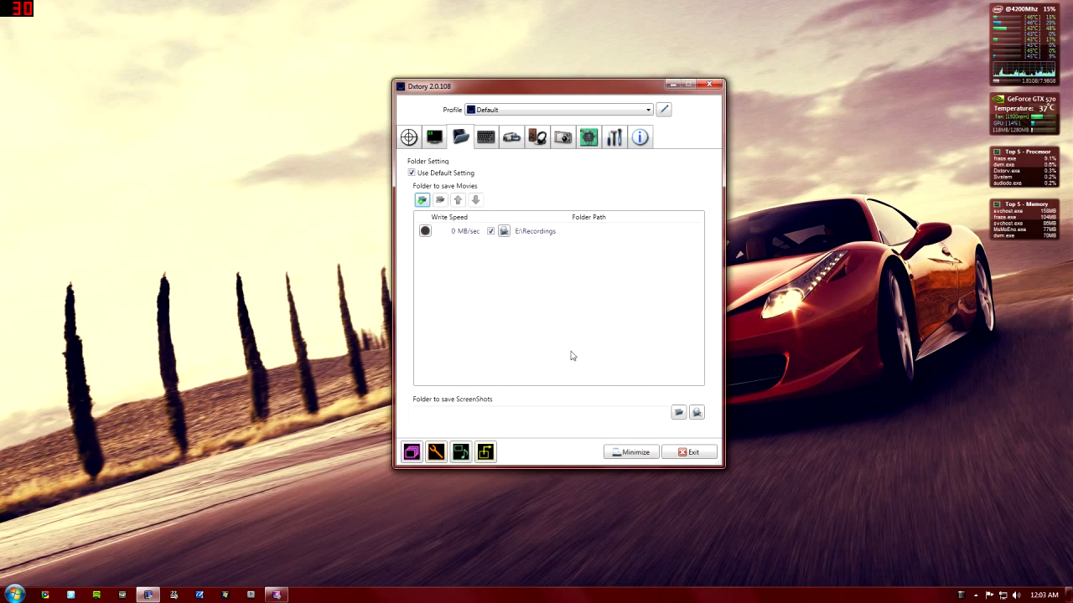
Step: Set the write speed of the E:\Recordings folder manually to 70 MB/sec, without running the benchmark
{"action": "left_click", "coordinate": [425, 231]}
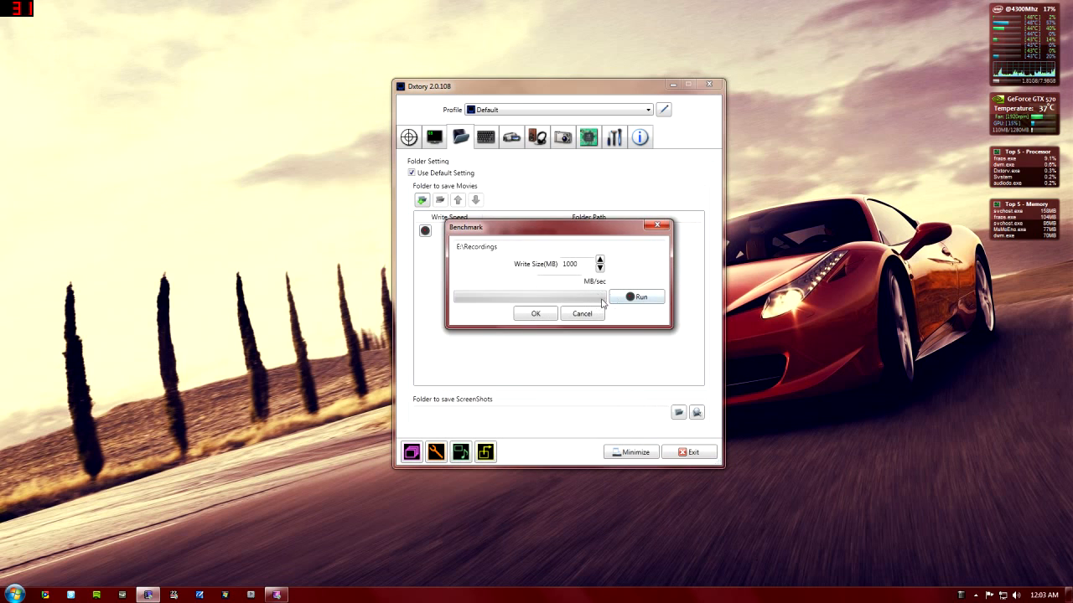
{"action": "left_click", "coordinate": [584, 314]}
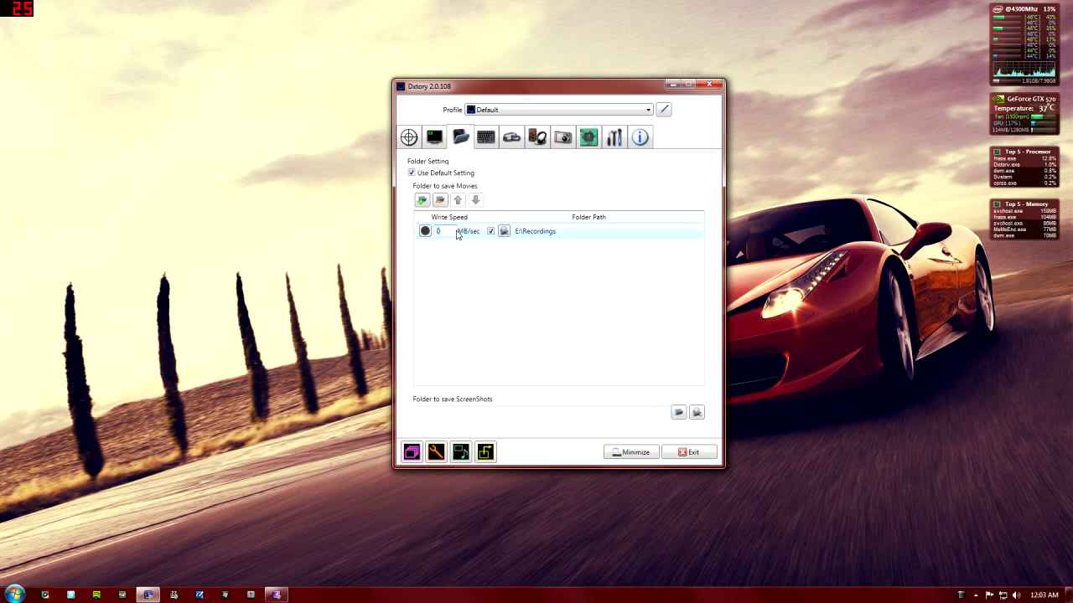
{"action": "type", "text": "70"}
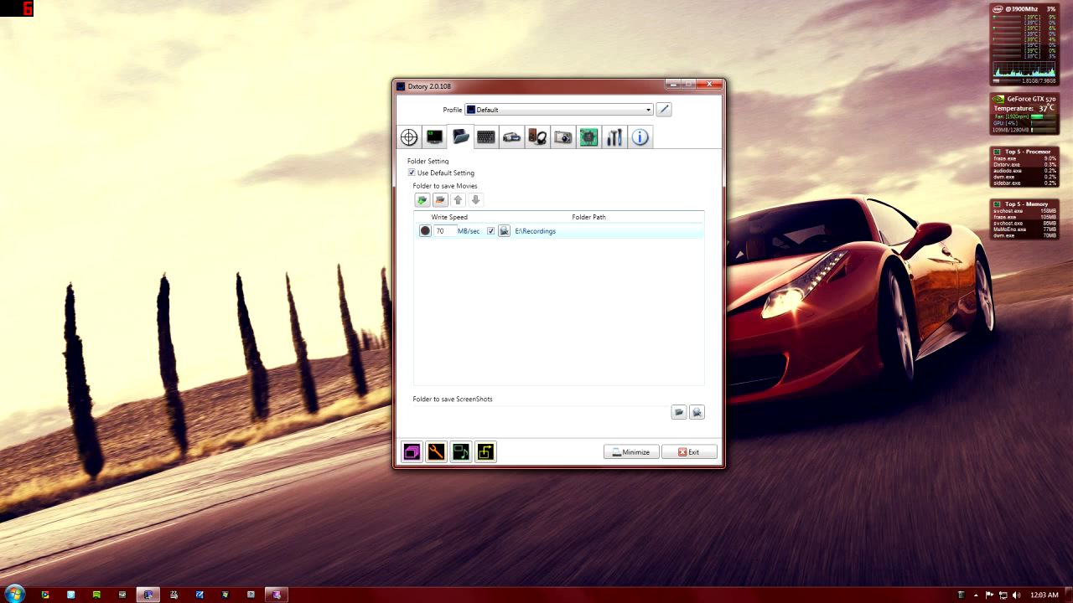
{"action": "left_click", "coordinate": [468, 318]}
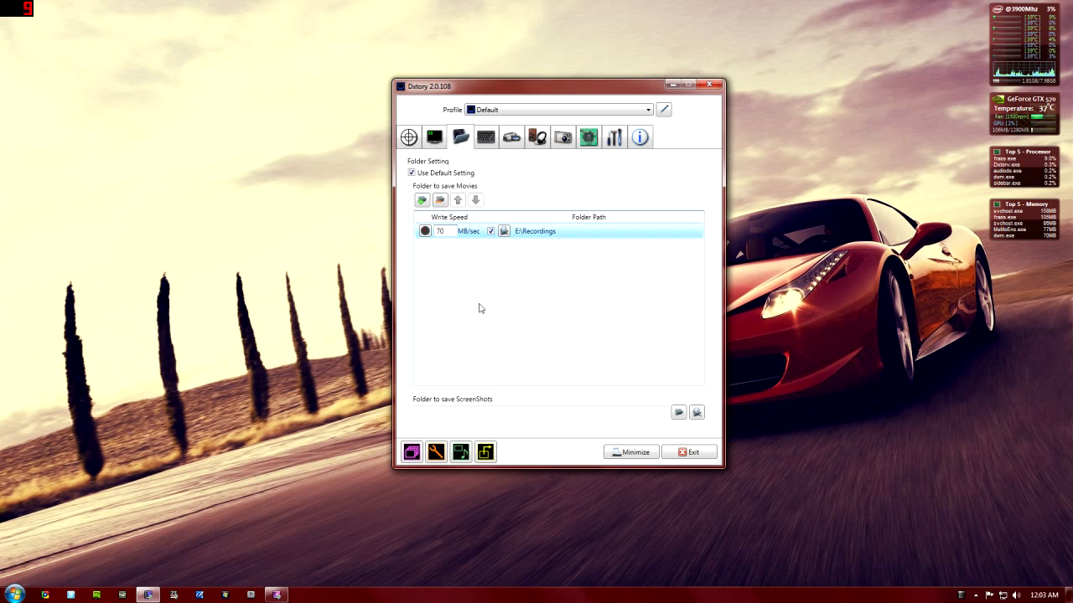
{"action": "left_click", "coordinate": [474, 234]}
Step: Add the Windows HD (C:) drive as a second movie folder with a write speed of 70 MB/sec
{"action": "left_click", "coordinate": [422, 201]}
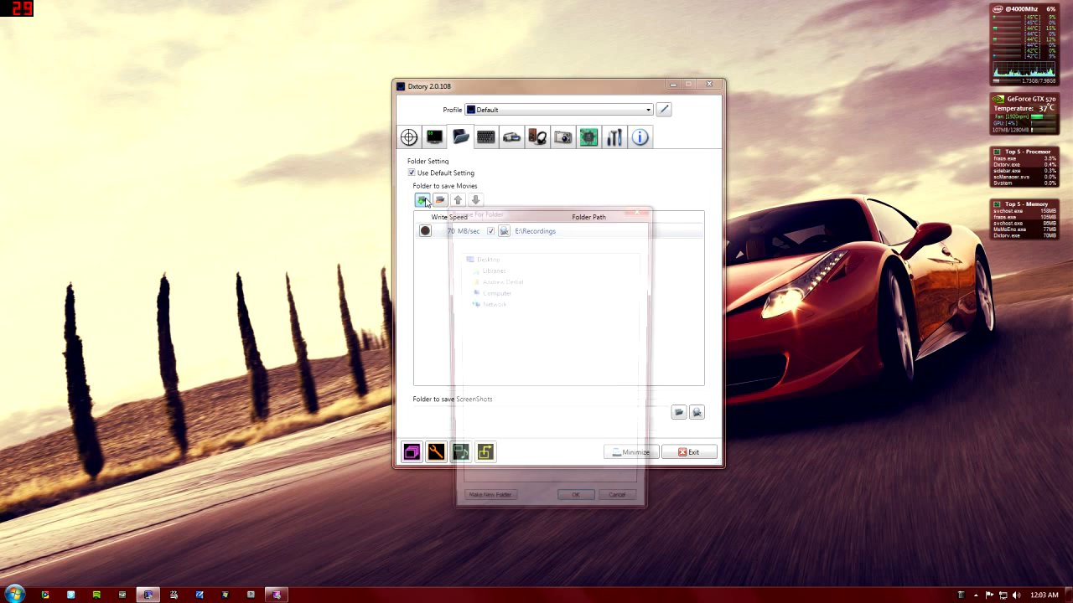
{"action": "left_click", "coordinate": [466, 292]}
{"action": "left_click", "coordinate": [465, 293]}
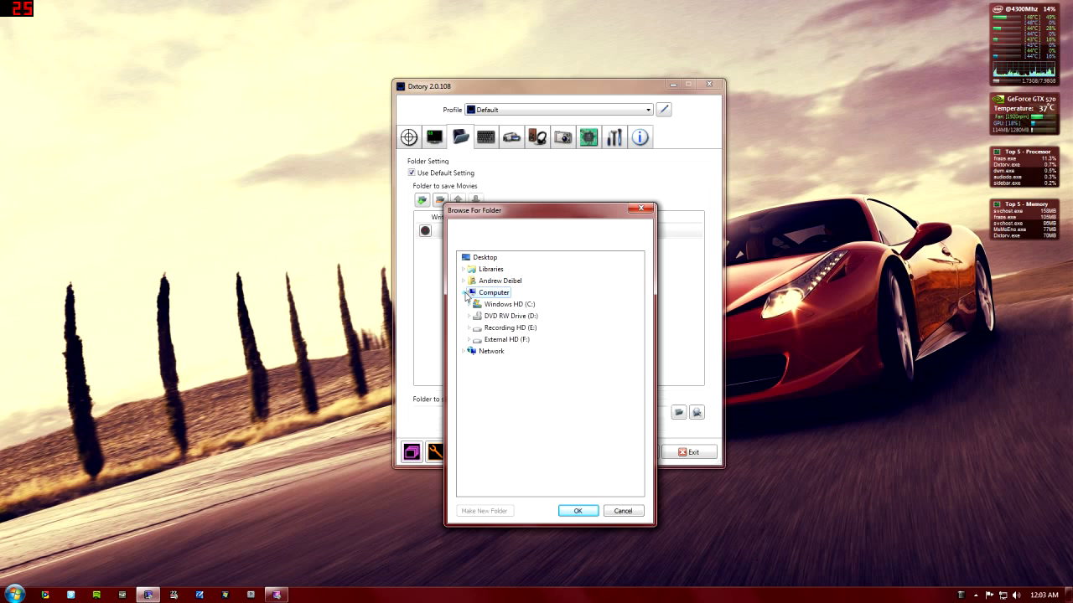
{"action": "double_click", "coordinate": [508, 304]}
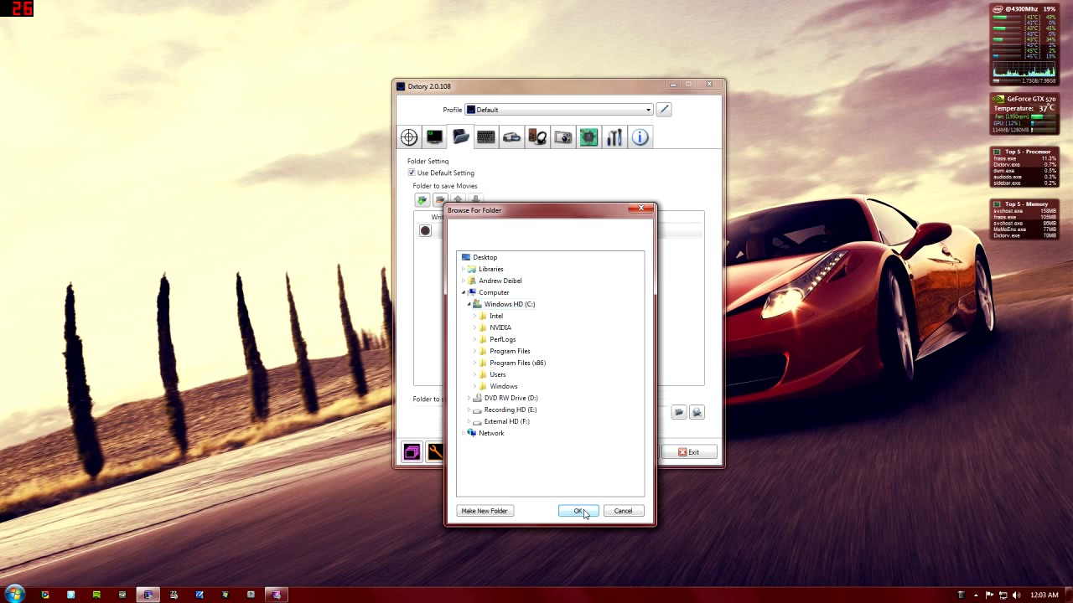
{"action": "left_click", "coordinate": [577, 510]}
{"action": "left_click", "coordinate": [452, 248]}
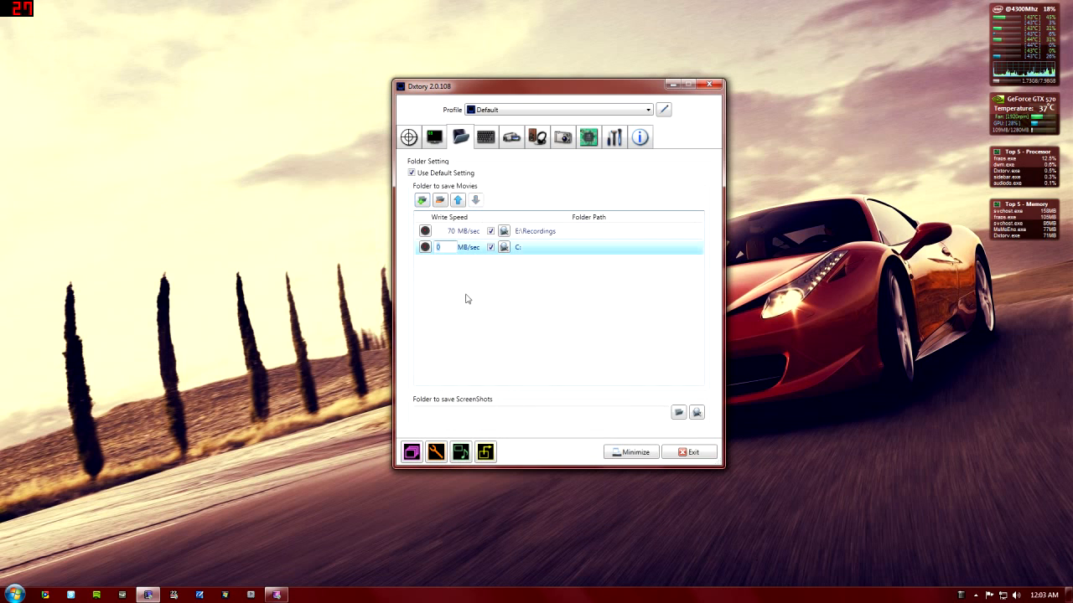
{"action": "type", "text": "70"}
{"action": "key", "text": "Return"}
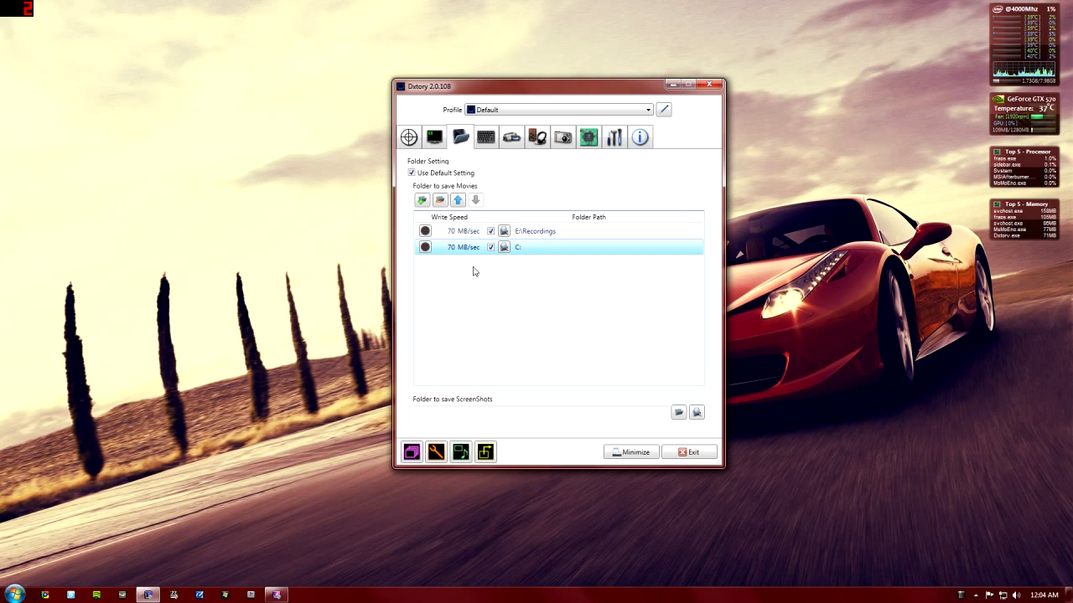
Step: Take a brief look at the RawCapConv converter and remove the C: entry from the movie folders
{"action": "left_click", "coordinate": [418, 453]}
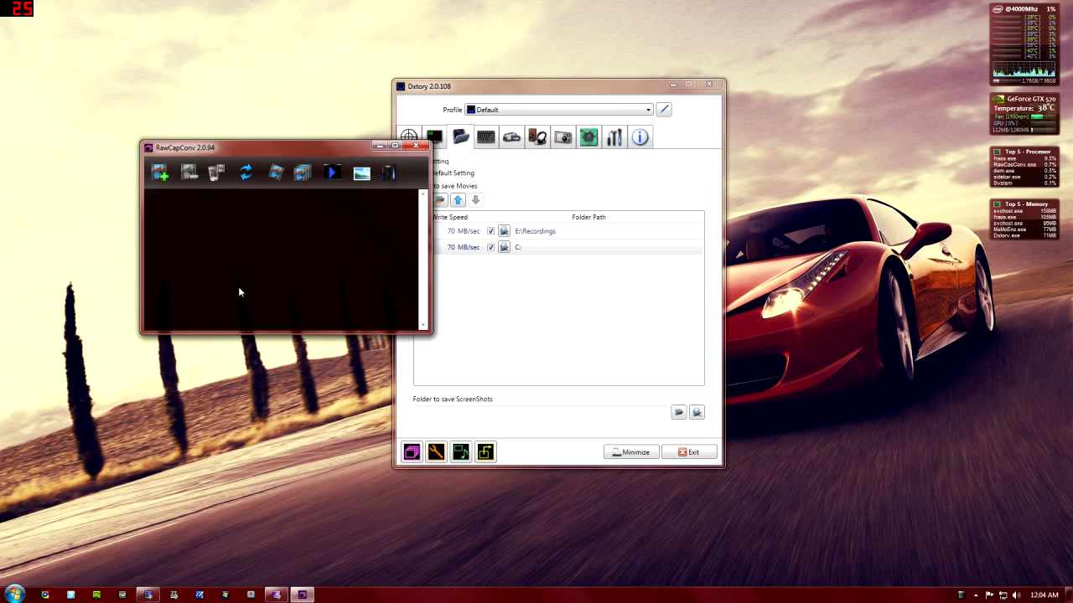
{"action": "left_click", "coordinate": [415, 146]}
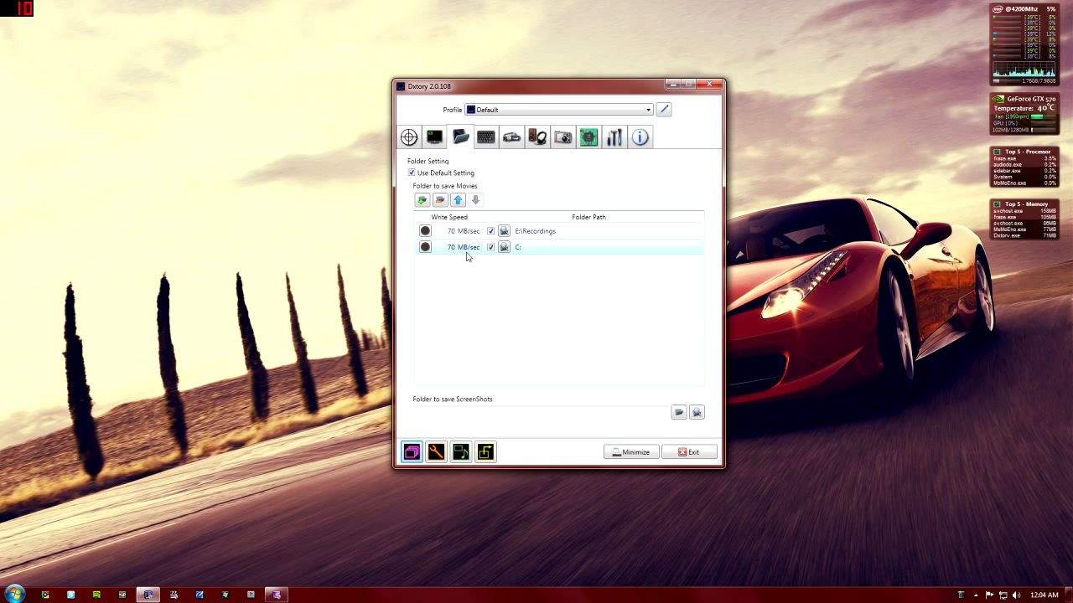
{"action": "left_click", "coordinate": [440, 201]}
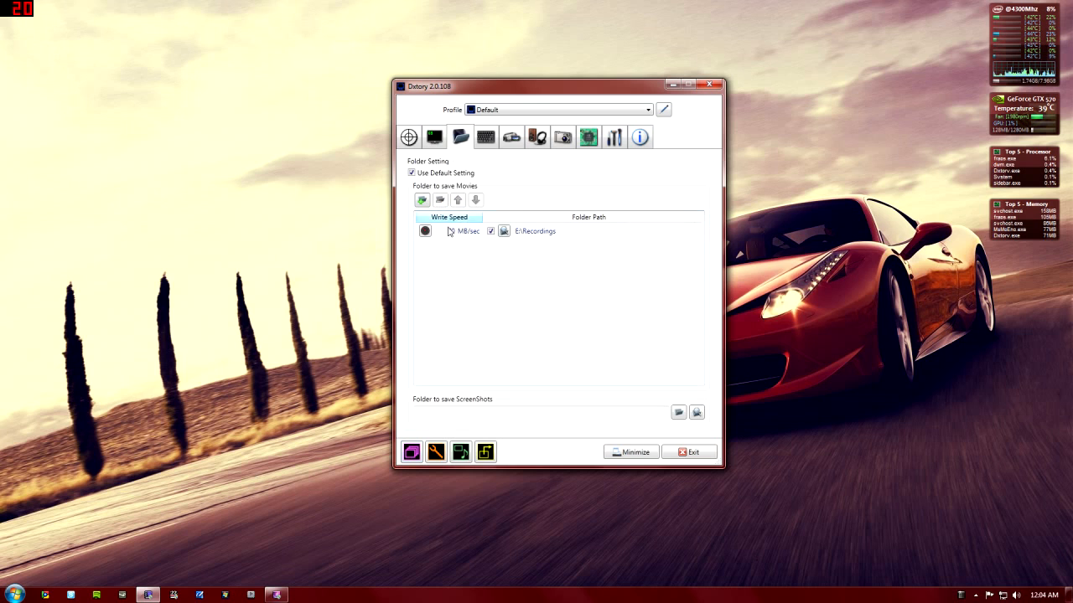
Step: Review the hotkey assignments for movie capture and screenshots and check the profile list
{"action": "left_click", "coordinate": [486, 147]}
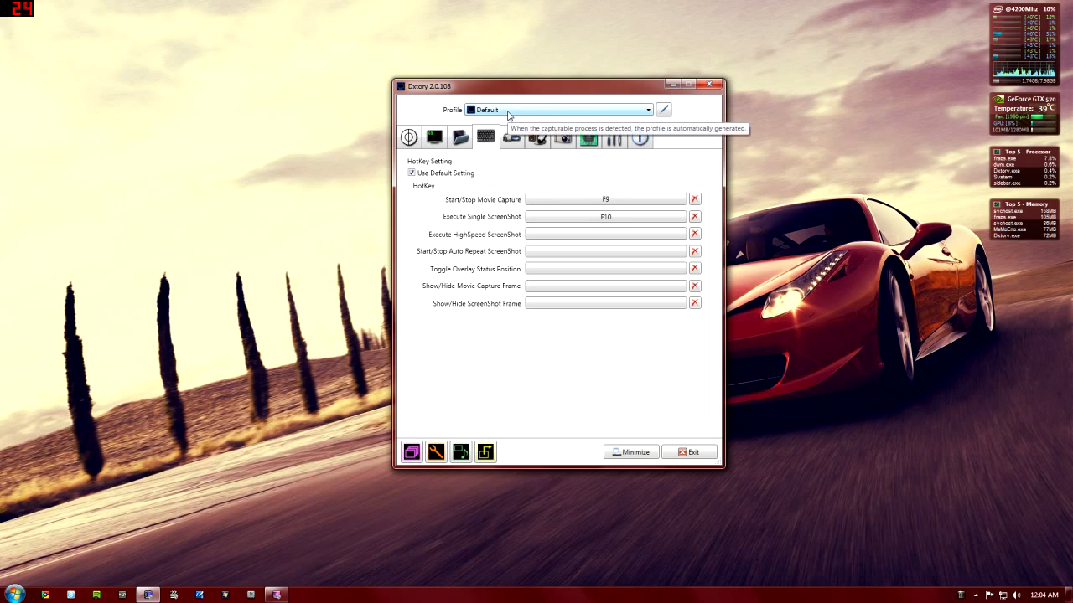
{"action": "left_click", "coordinate": [507, 112]}
{"action": "left_click", "coordinate": [507, 112]}
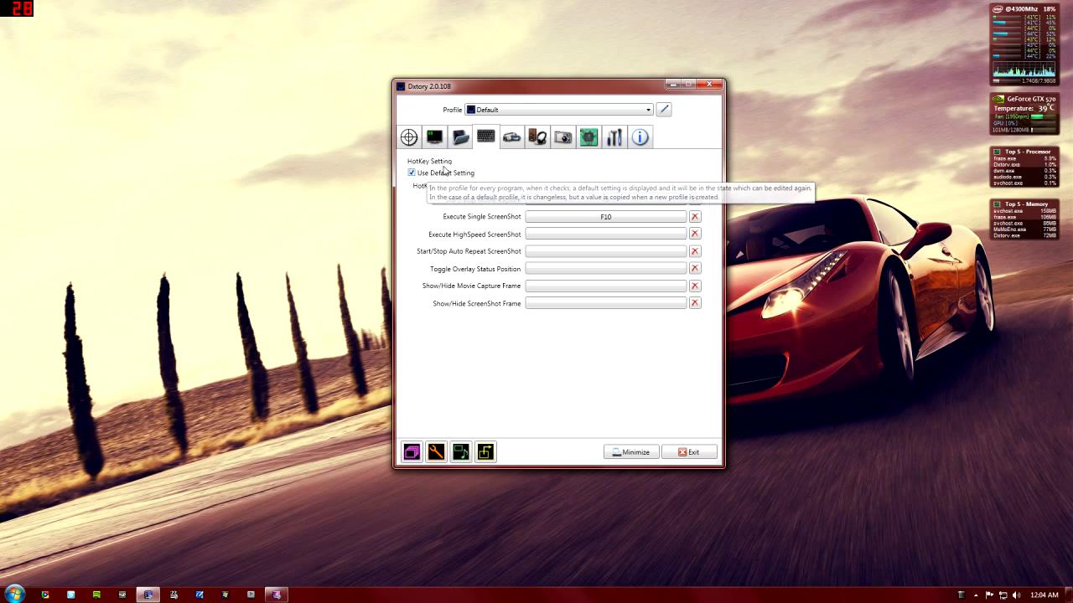
Step: Examine the available video codecs in the movie settings and the format options of the Dxtory Video Codec
{"action": "left_click", "coordinate": [511, 139]}
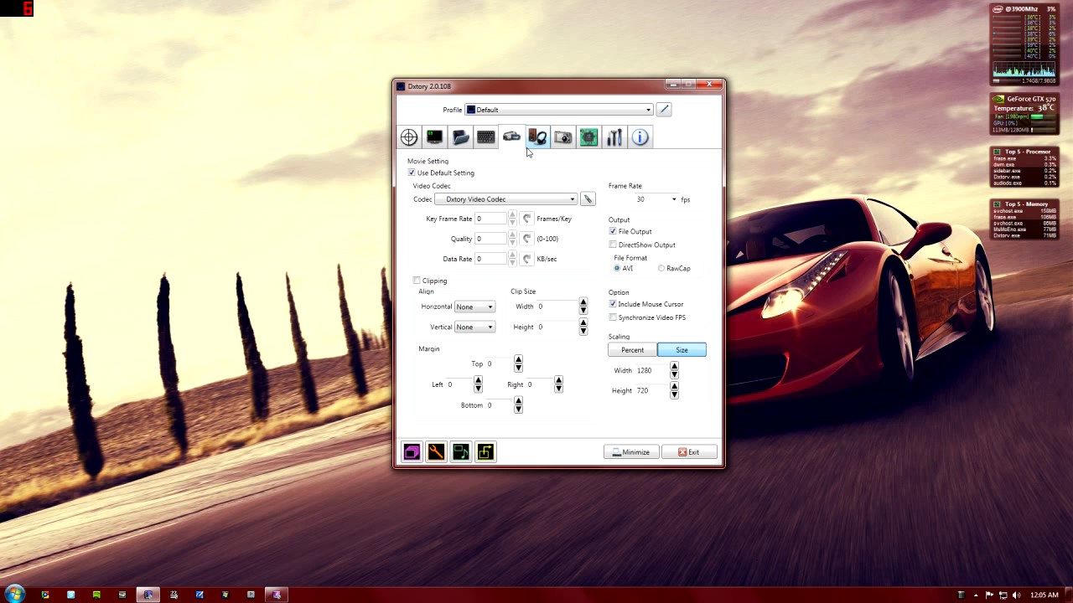
{"action": "left_click", "coordinate": [453, 203]}
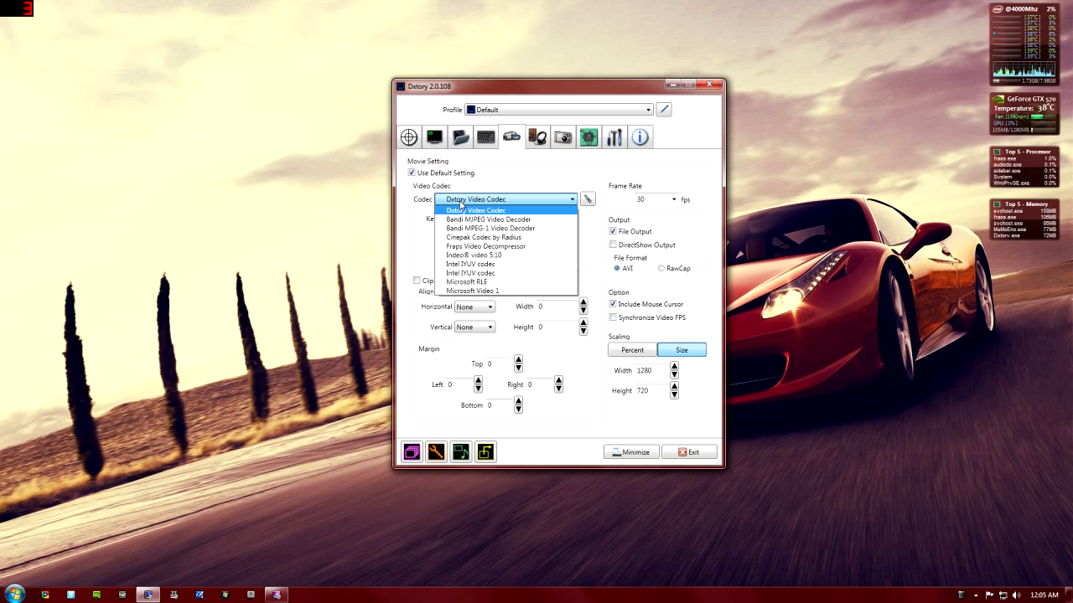
{"action": "left_click", "coordinate": [460, 203]}
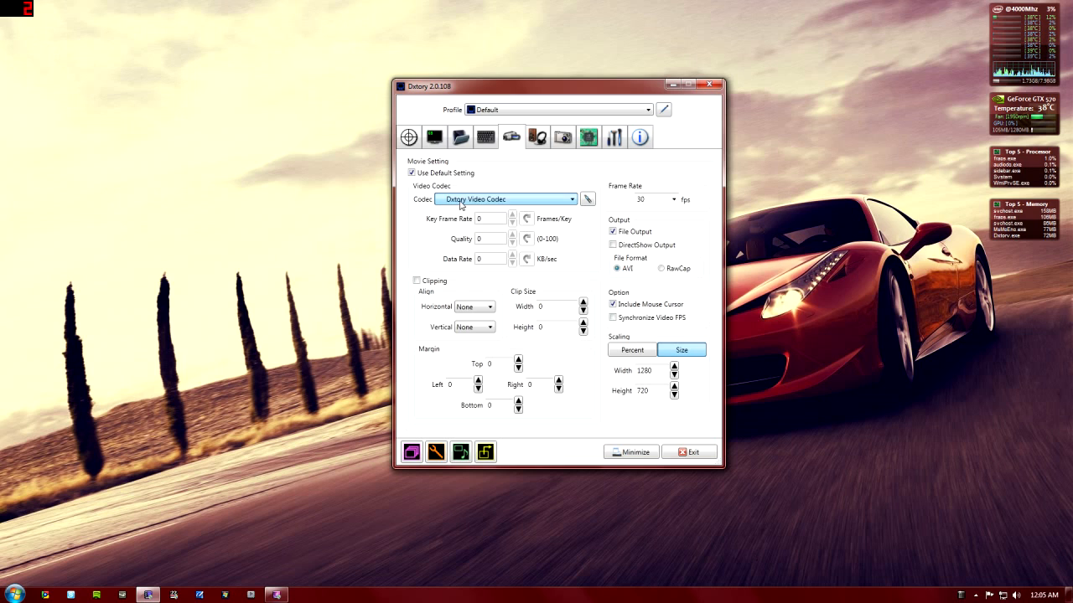
{"action": "left_click", "coordinate": [564, 200]}
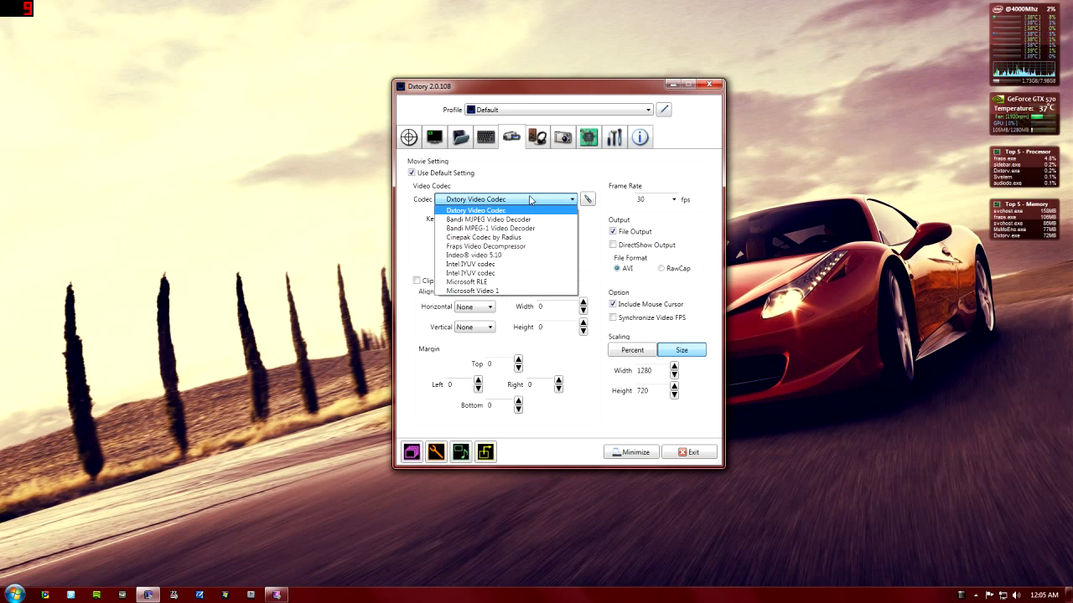
{"action": "left_click", "coordinate": [529, 197]}
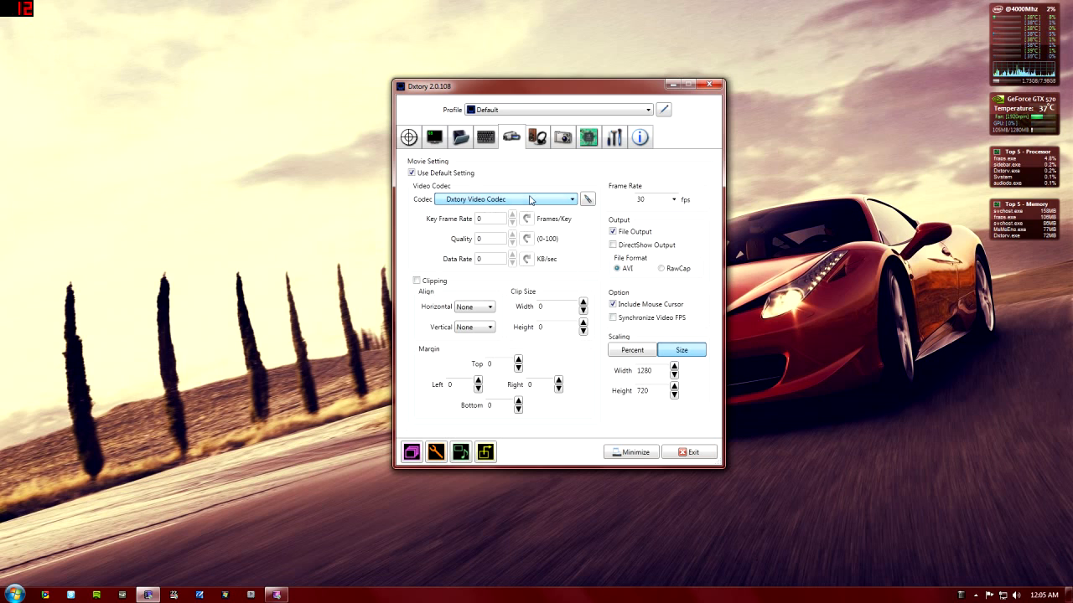
{"action": "left_click", "coordinate": [587, 199]}
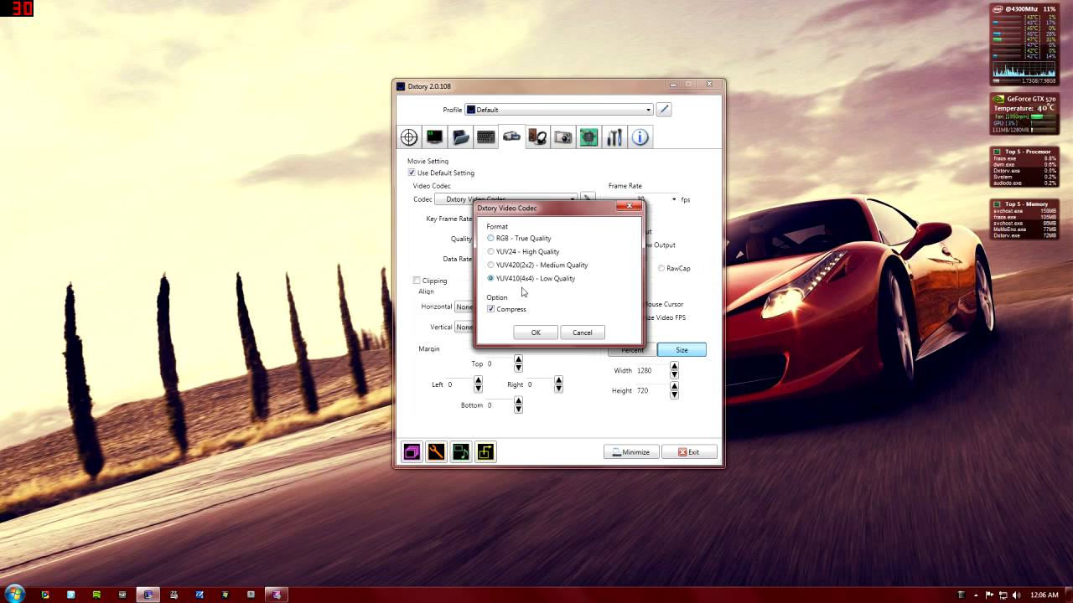
{"action": "left_click", "coordinate": [536, 334]}
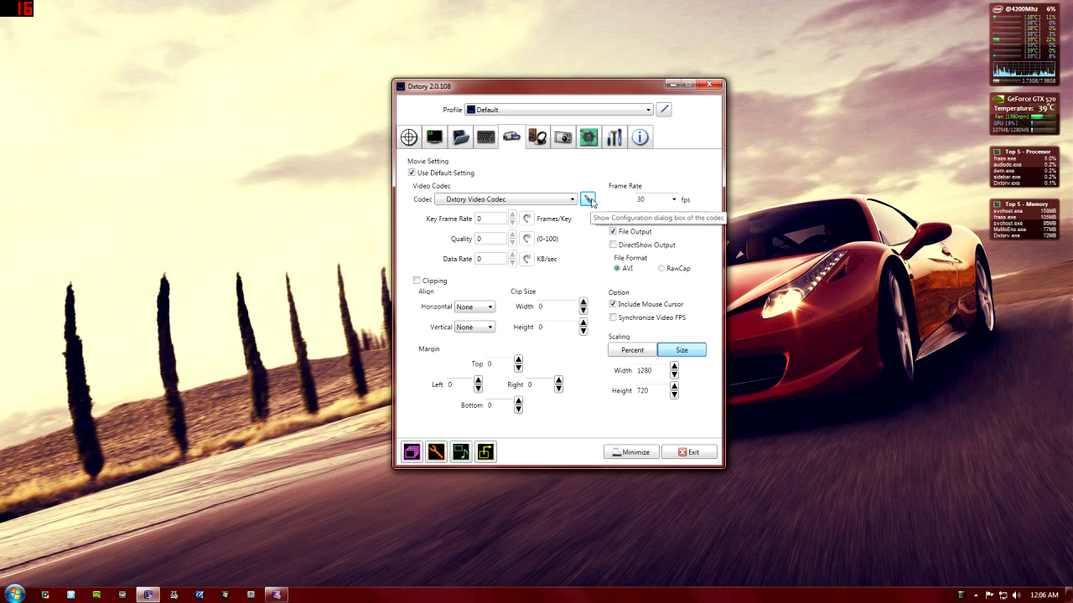
Step: Set the movie frame rate to 30 fps and the file format to AVI, leaving DirectShow output off
{"action": "left_click", "coordinate": [674, 199]}
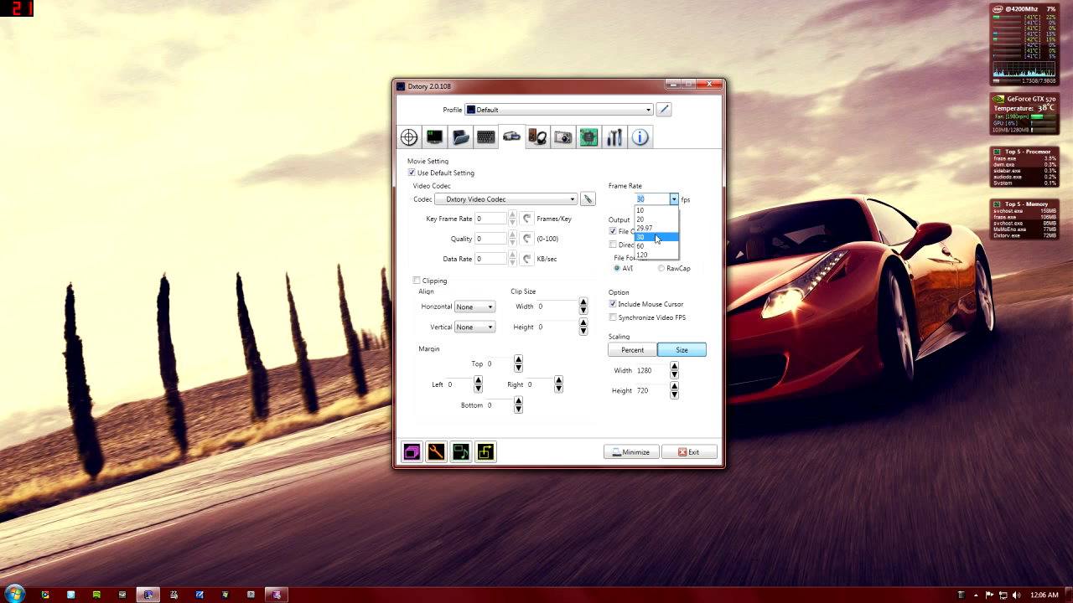
{"action": "left_click", "coordinate": [654, 238]}
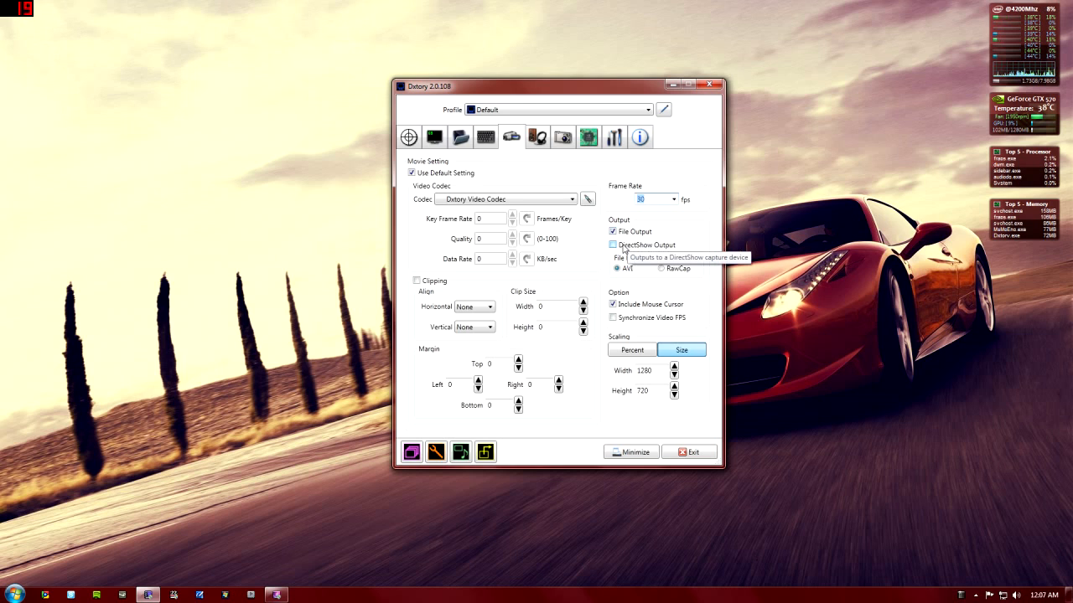
{"action": "left_click", "coordinate": [613, 245]}
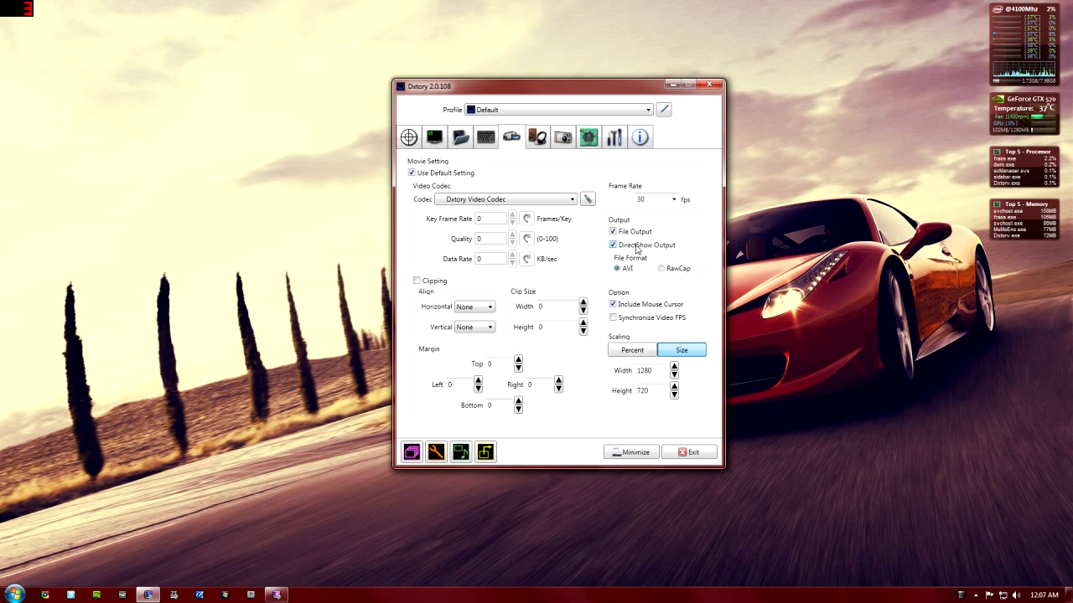
{"action": "left_click", "coordinate": [636, 246]}
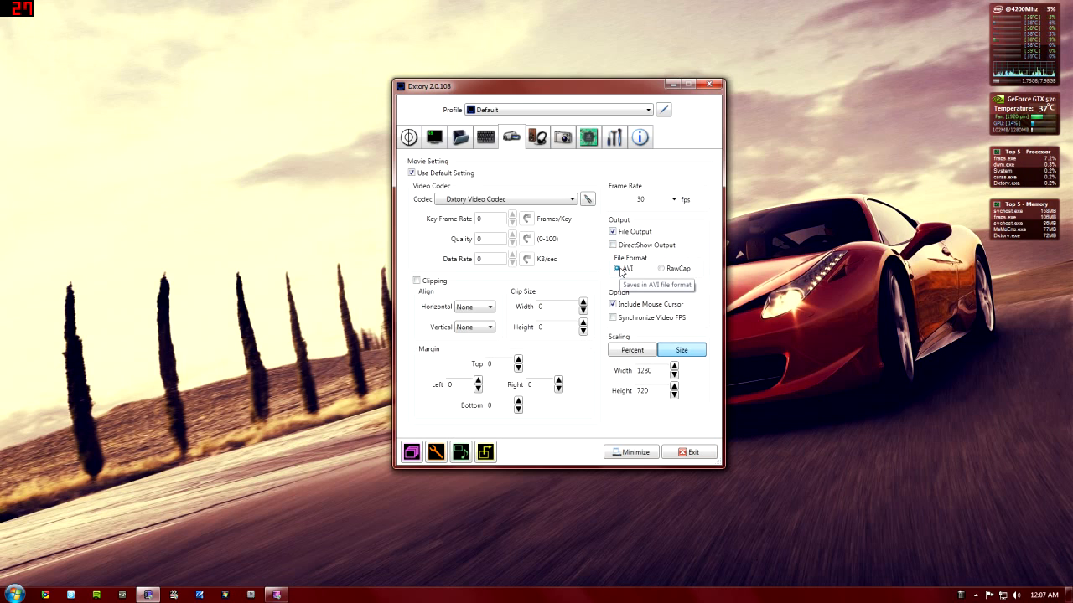
{"action": "left_click", "coordinate": [679, 269]}
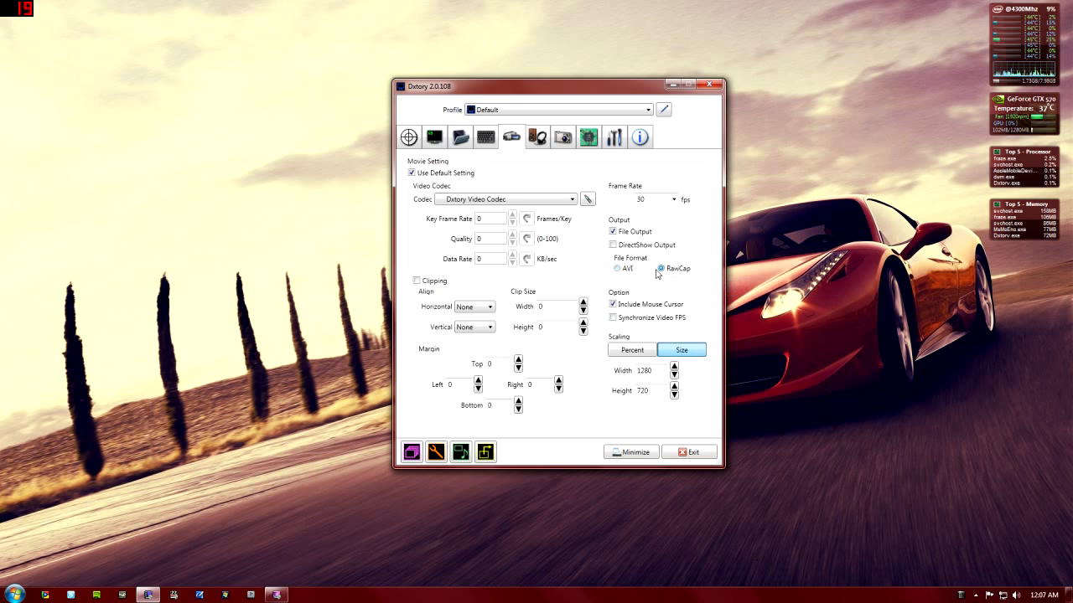
{"action": "left_click", "coordinate": [619, 271]}
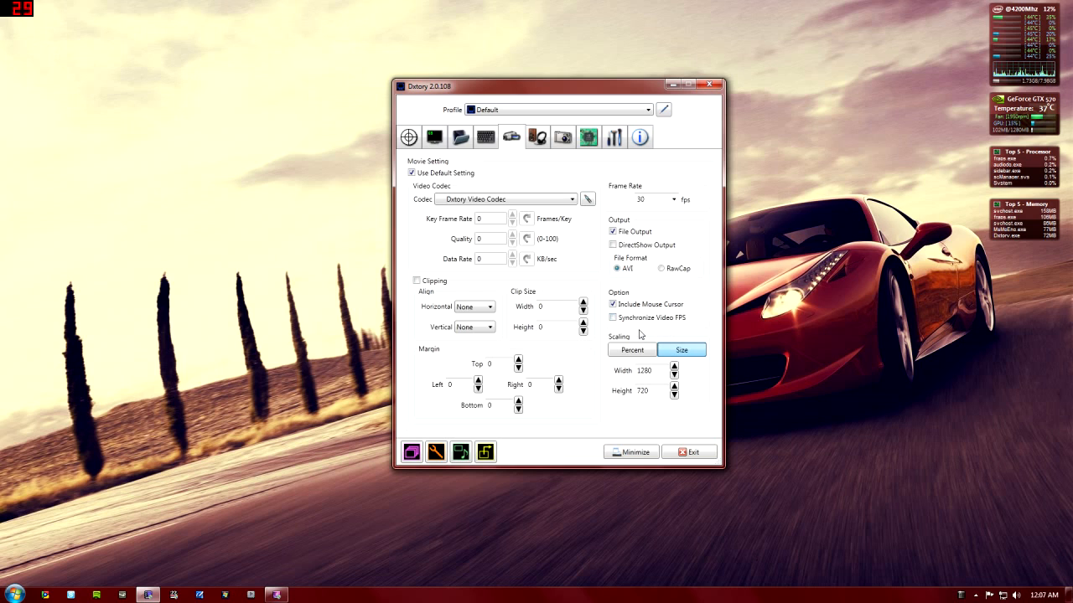
Step: Set the movie scaling to a fixed size of 1280 by 720 after trying percent scaling at 100%
{"action": "left_click", "coordinate": [621, 351]}
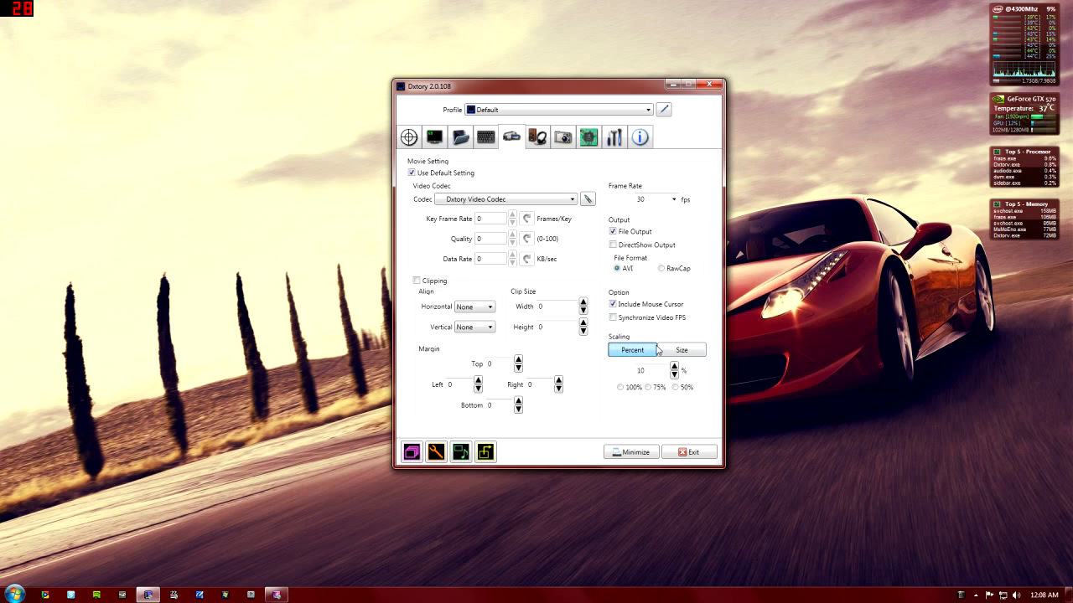
{"action": "left_click", "coordinate": [620, 387]}
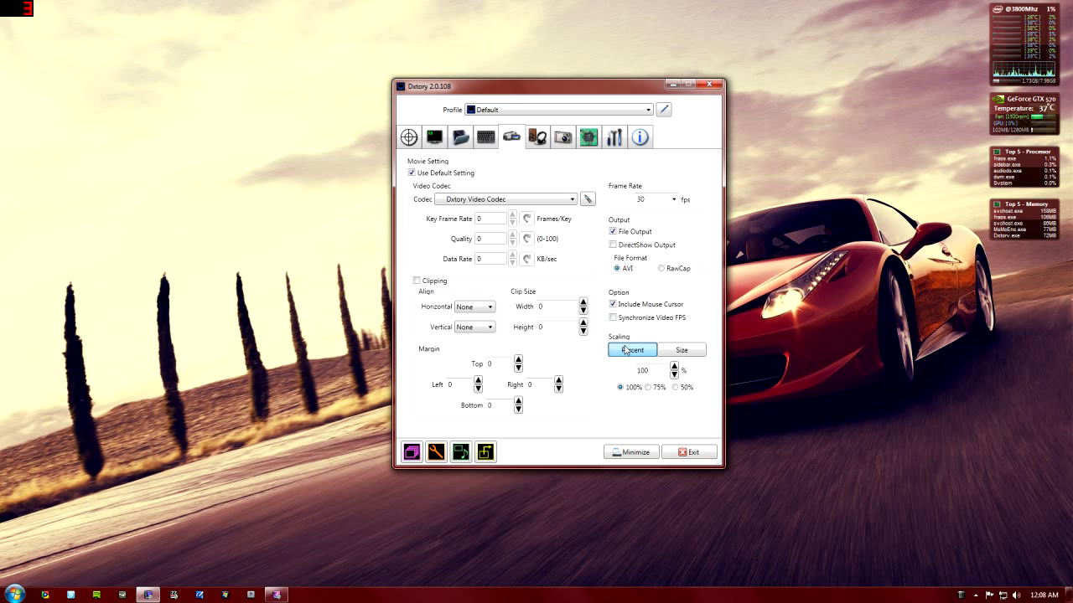
{"action": "left_click", "coordinate": [668, 349]}
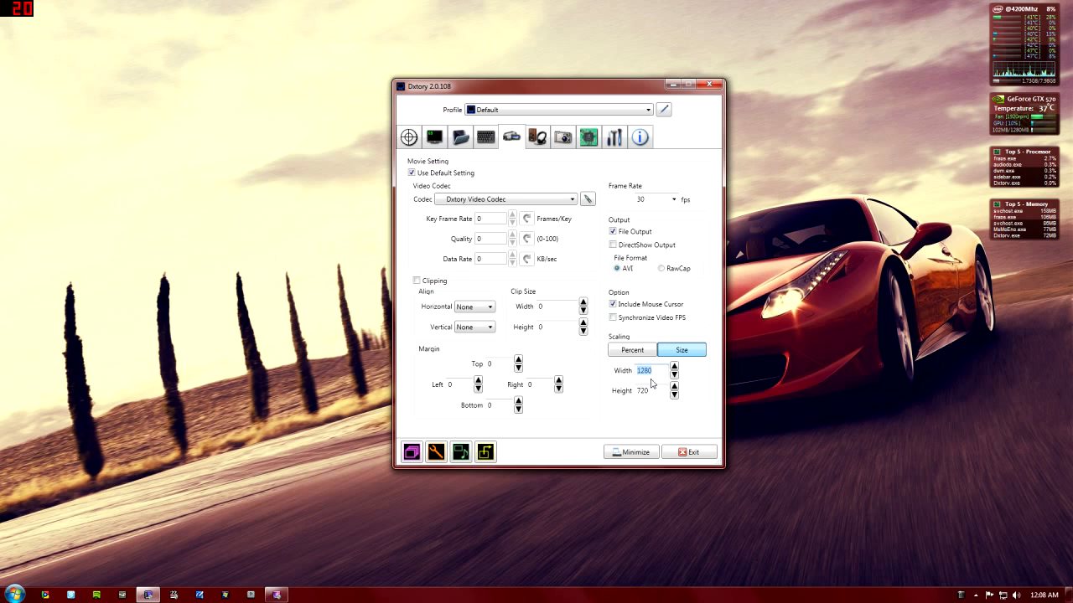
{"action": "left_click", "coordinate": [648, 390]}
{"action": "double_click", "coordinate": [650, 389]}
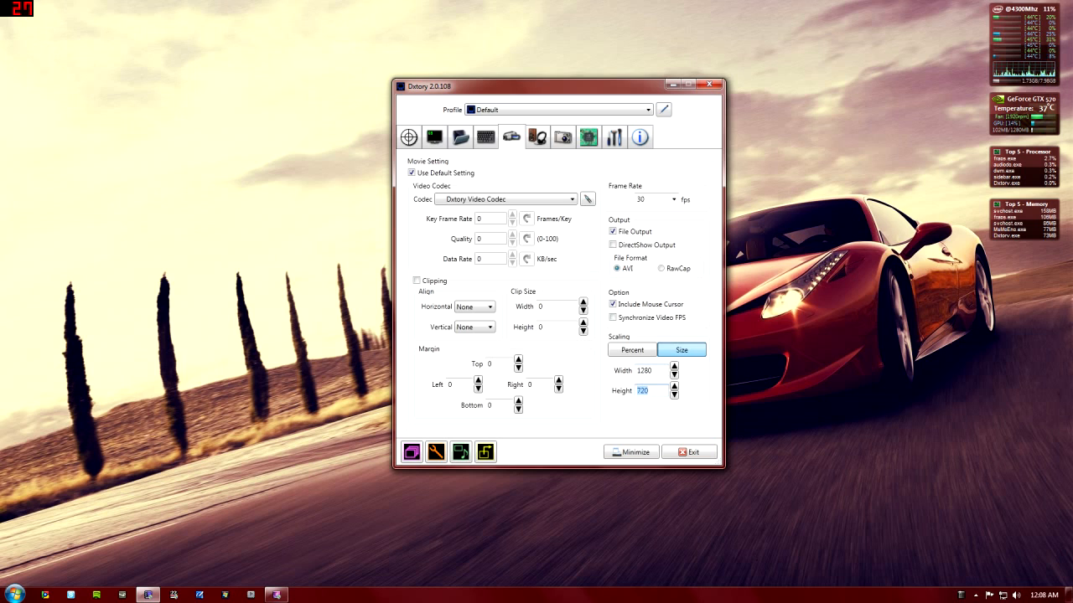
{"action": "type", "text": "720"}
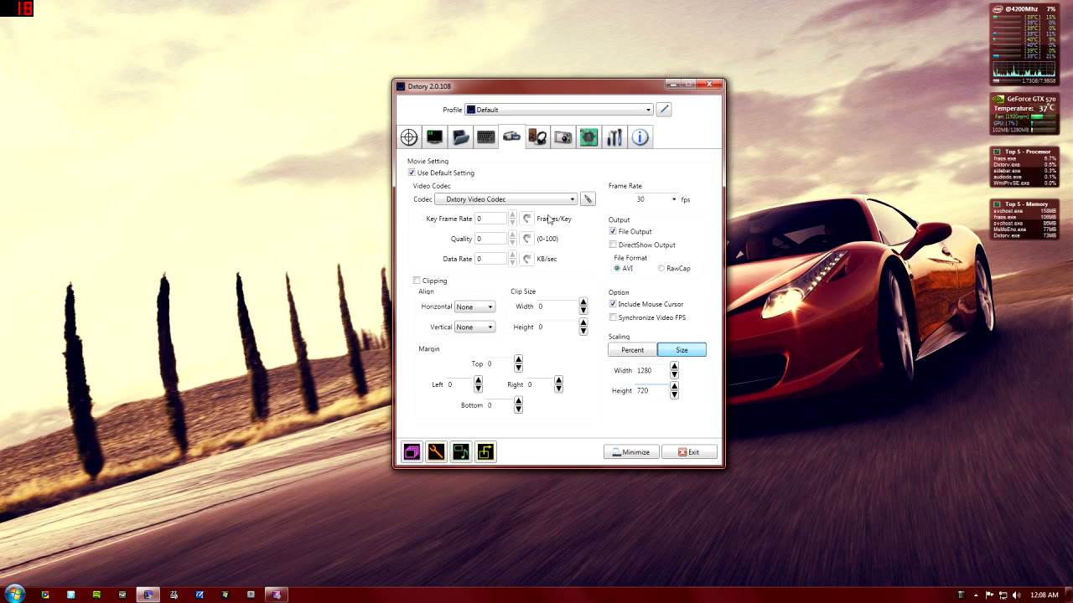
Step: Try adding audio streams up to eight in the audio settings, and remove the extra ones until three remain
{"action": "left_click", "coordinate": [537, 140]}
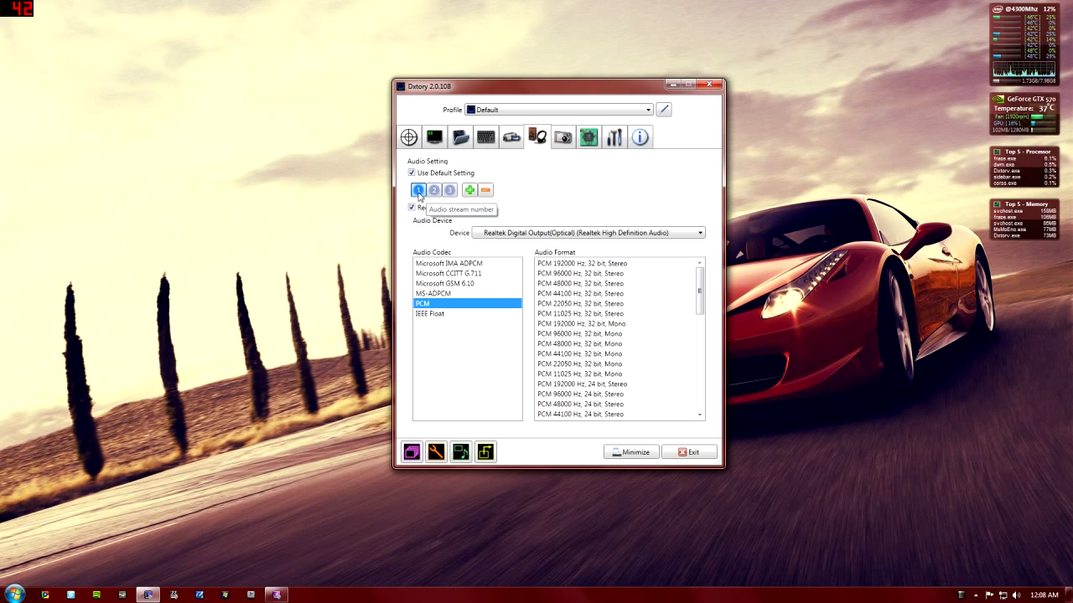
{"action": "left_click", "coordinate": [469, 192]}
{"action": "left_click", "coordinate": [484, 191]}
{"action": "left_click", "coordinate": [500, 191]}
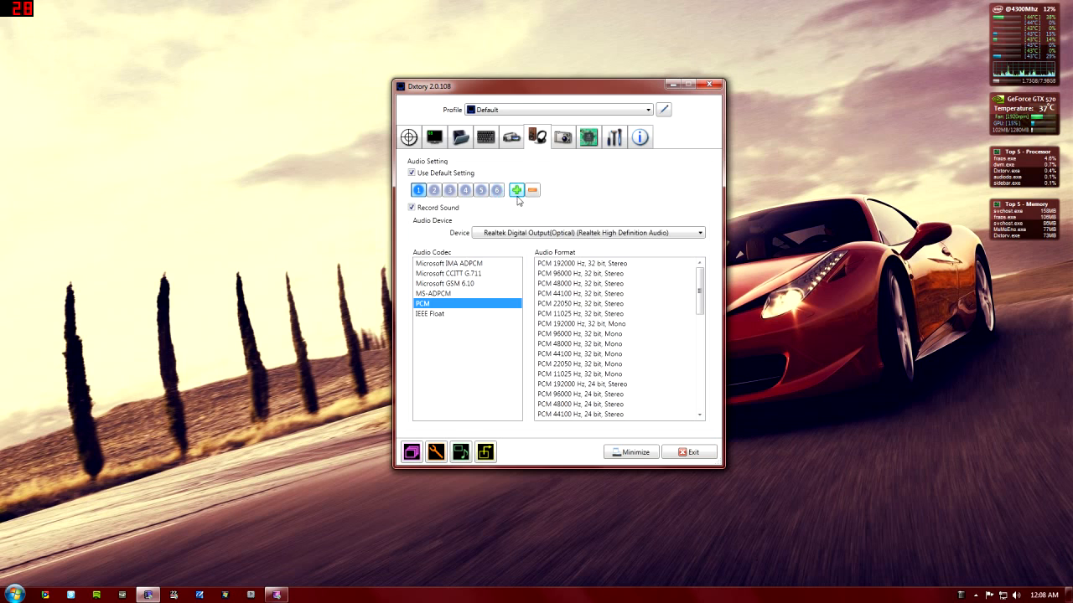
{"action": "left_click", "coordinate": [516, 191]}
{"action": "left_click", "coordinate": [532, 191]}
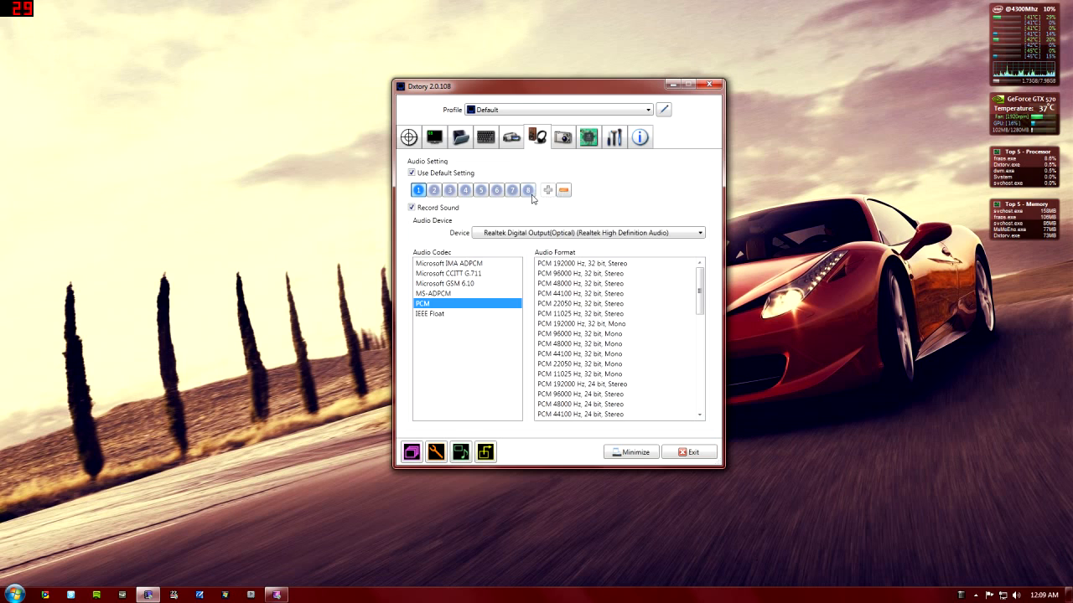
{"action": "left_click", "coordinate": [563, 191]}
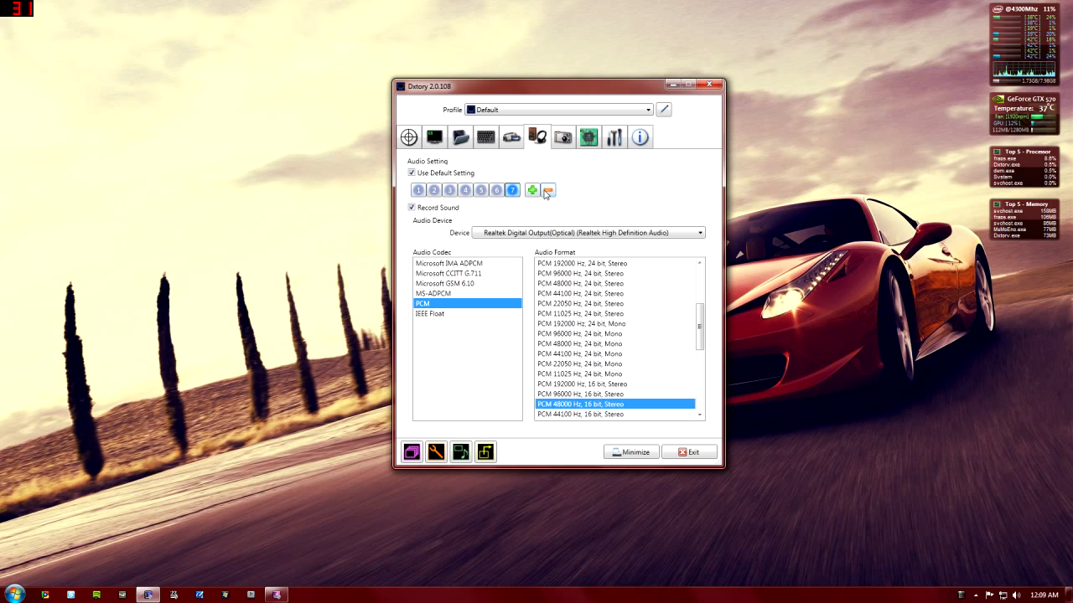
{"action": "left_click", "coordinate": [548, 191]}
{"action": "left_click", "coordinate": [532, 191]}
{"action": "left_click", "coordinate": [515, 192]}
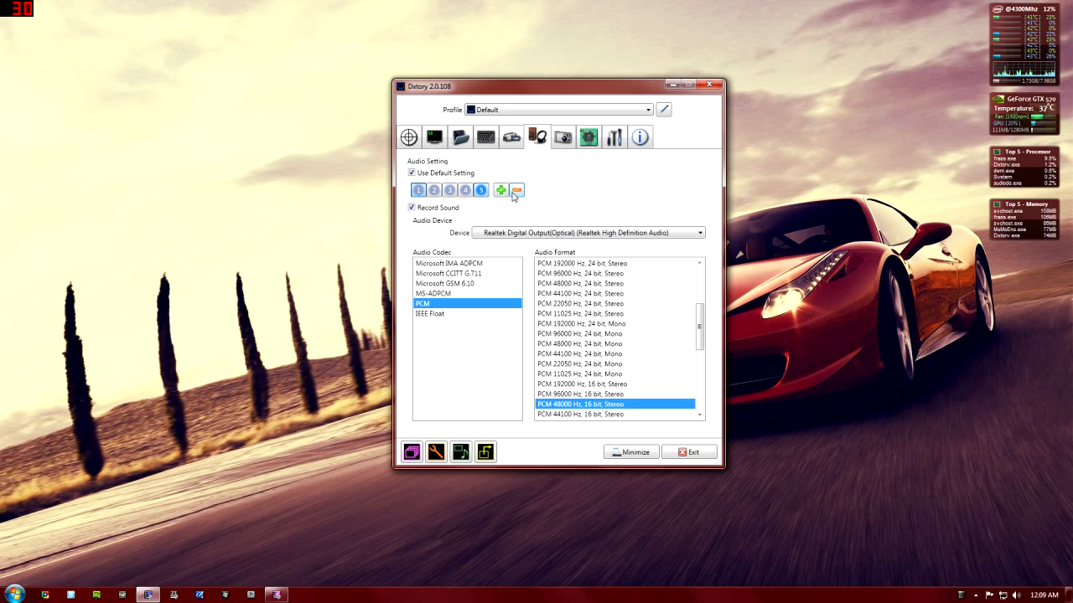
{"action": "left_click", "coordinate": [500, 191]}
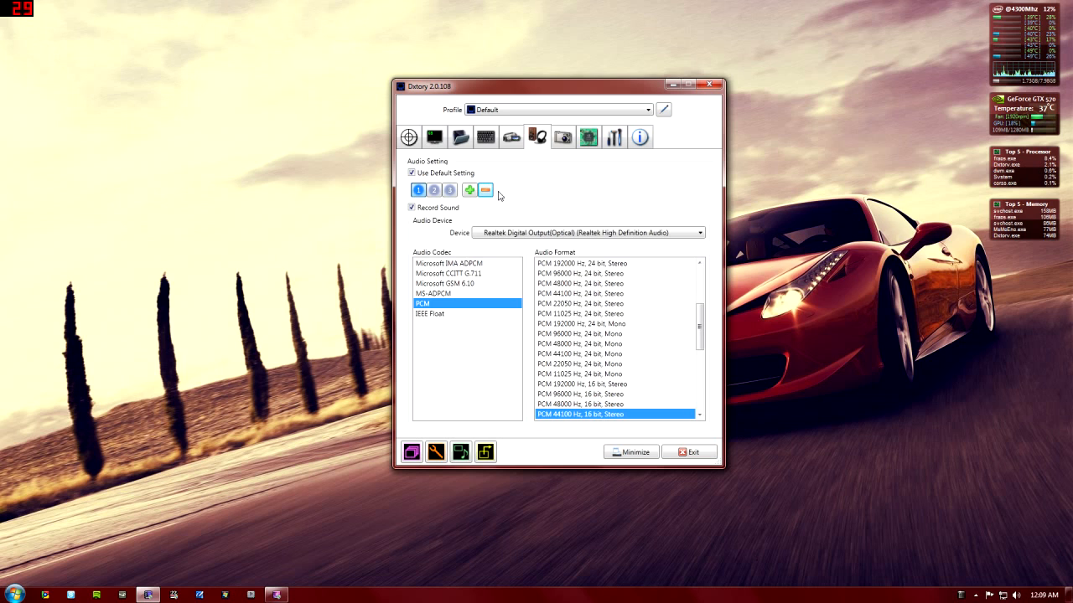
Step: Review the device, codec and format assigned to each of the three audio streams
{"action": "left_click", "coordinate": [418, 190]}
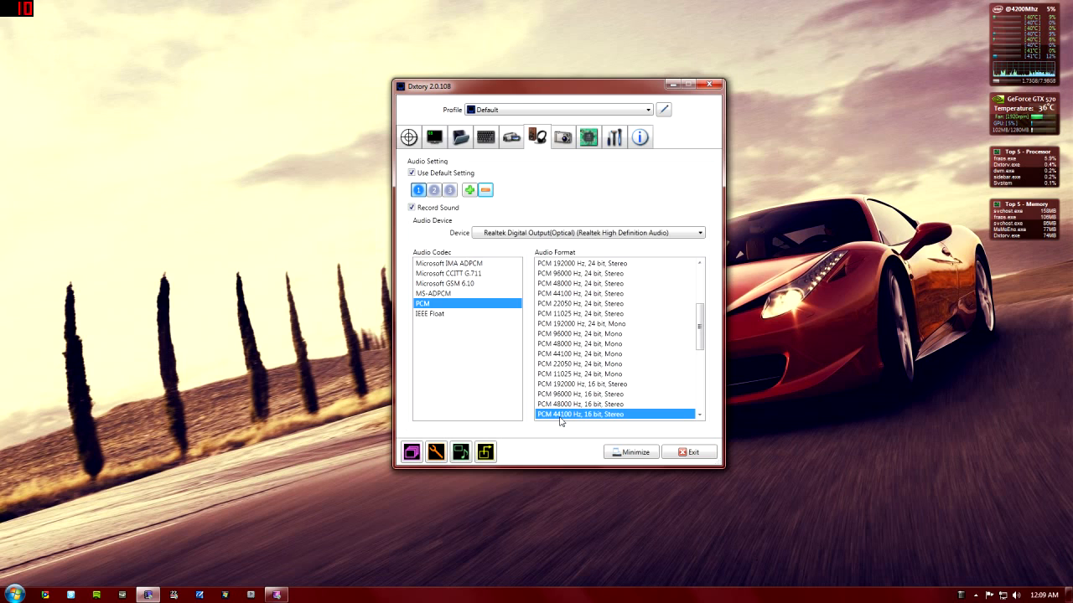
{"action": "left_click", "coordinate": [434, 190]}
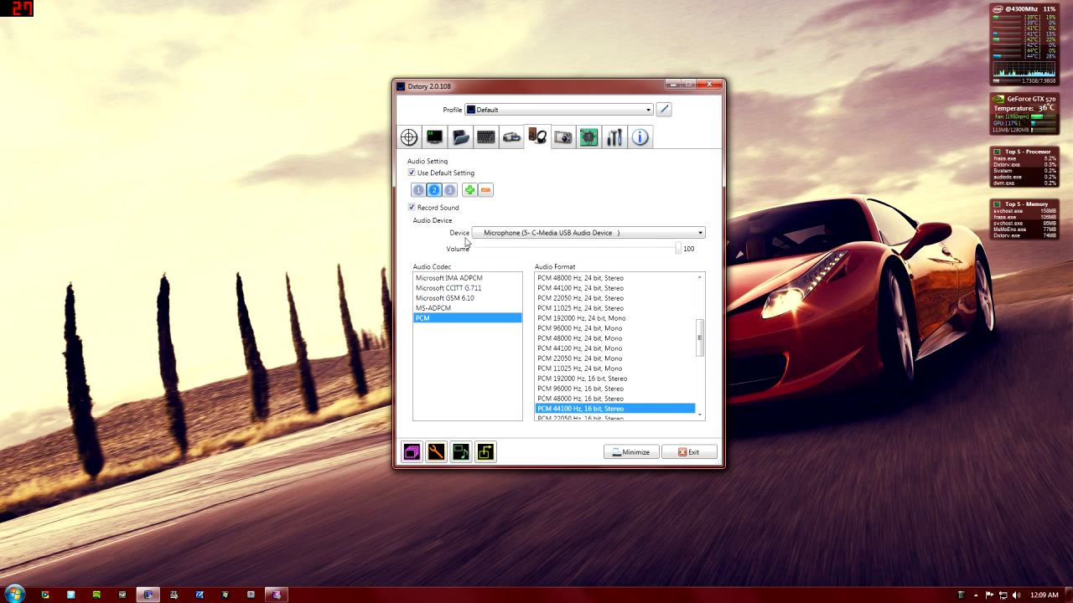
{"action": "left_click", "coordinate": [450, 191]}
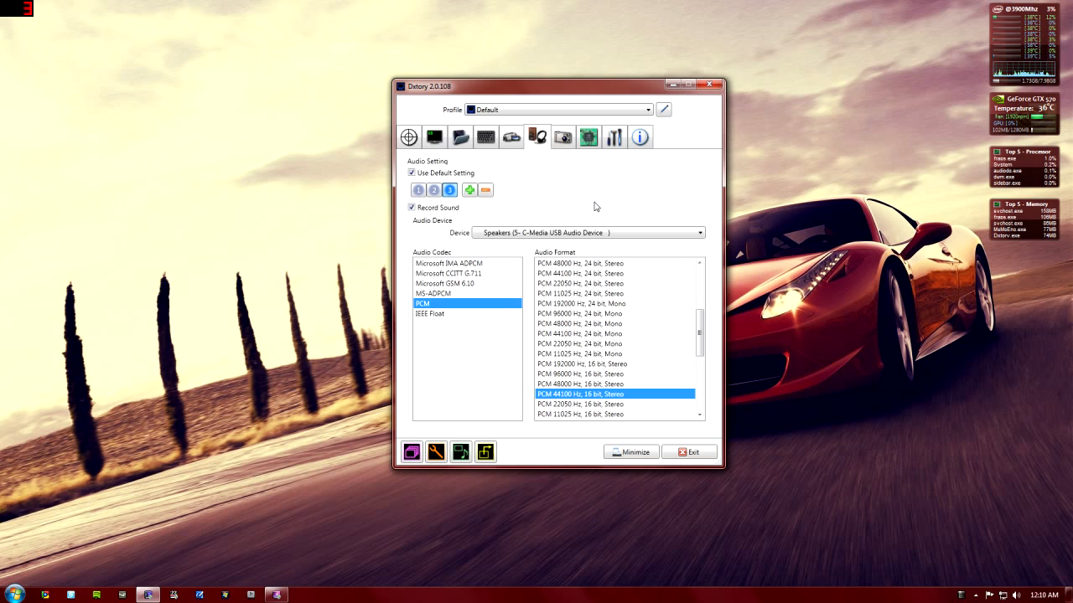
Step: Check the screenshot settings and keep the processing threads at 2 in the advanced settings
{"action": "left_click", "coordinate": [562, 139]}
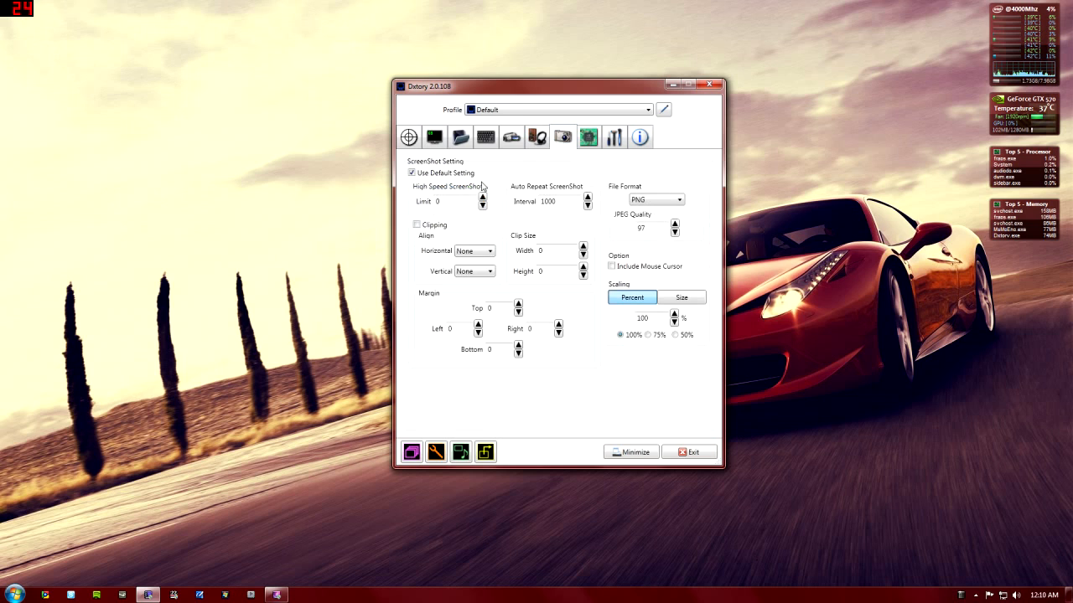
{"action": "left_click", "coordinate": [598, 139]}
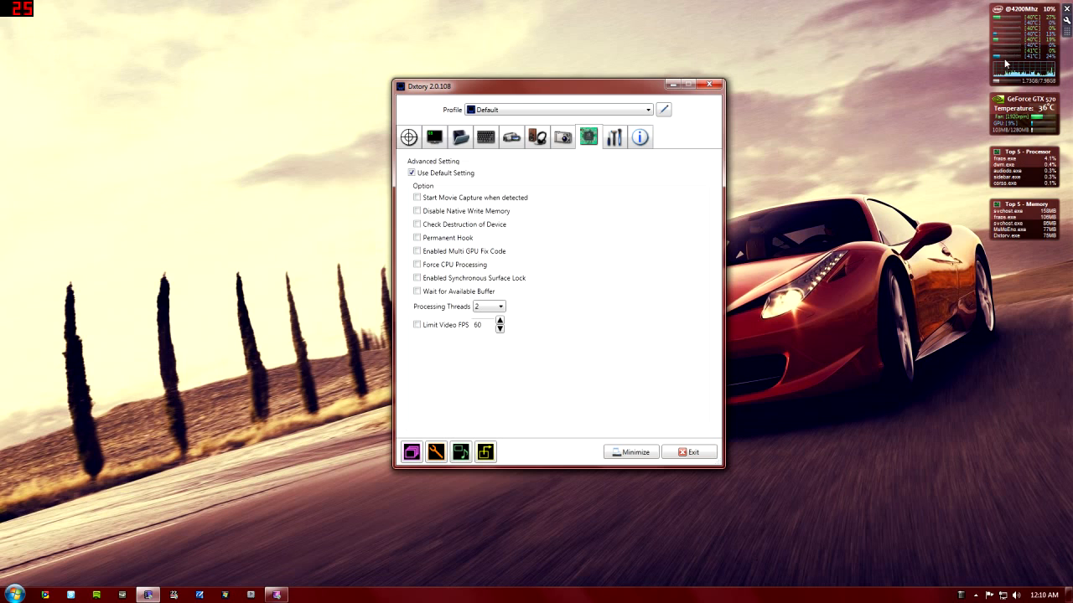
{"action": "left_click", "coordinate": [477, 308]}
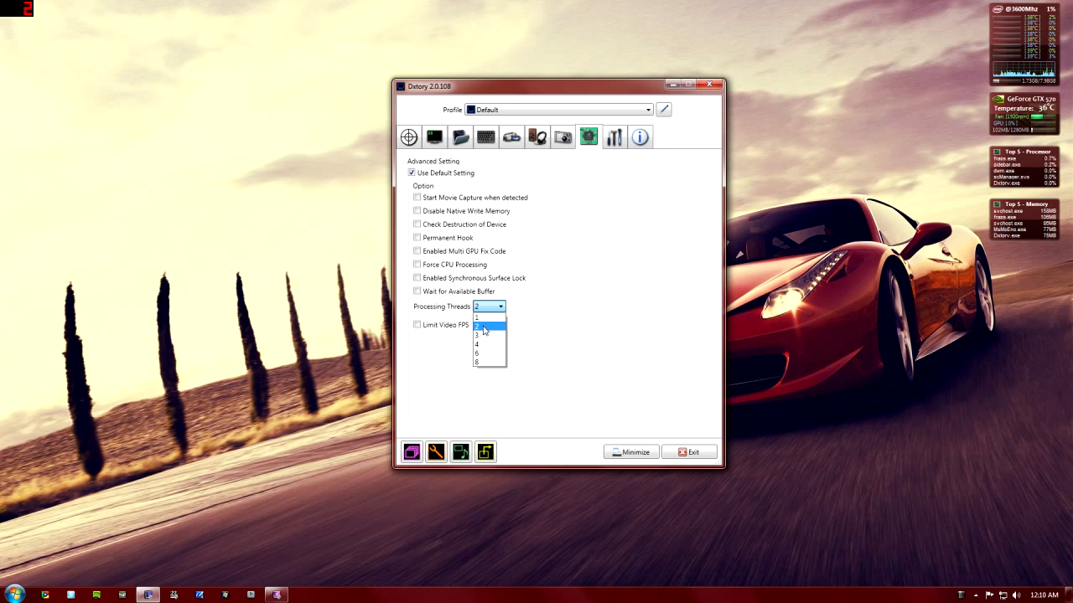
{"action": "left_click", "coordinate": [484, 326]}
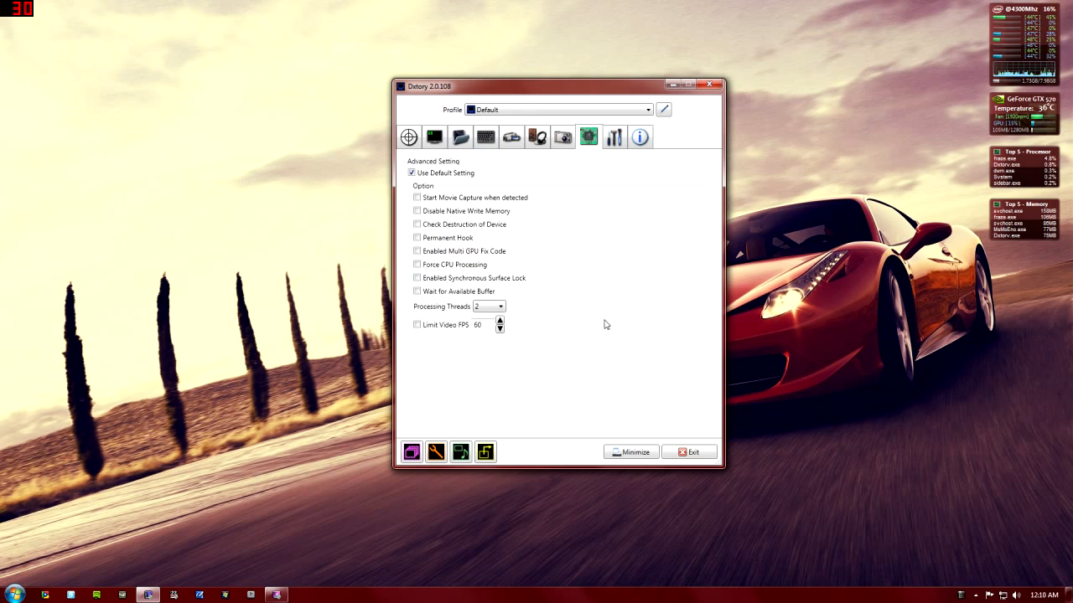
{"action": "left_click", "coordinate": [611, 144]}
{"action": "left_click", "coordinate": [590, 147]}
{"action": "left_click", "coordinate": [545, 144]}
{"action": "left_click", "coordinate": [517, 144]}
{"action": "left_click", "coordinate": [546, 140]}
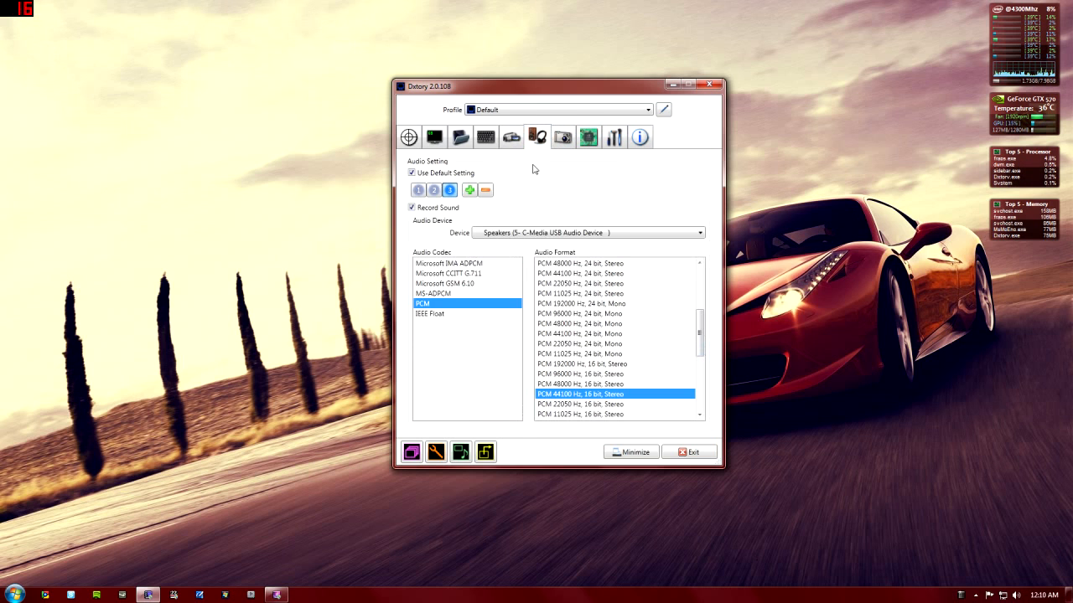
Step: Close the Dxtory window and examine the recording sizes and lengths in the Battlefield 3 Beta folder on the External HD
{"action": "left_click", "coordinate": [710, 84]}
{"action": "left_click", "coordinate": [250, 595]}
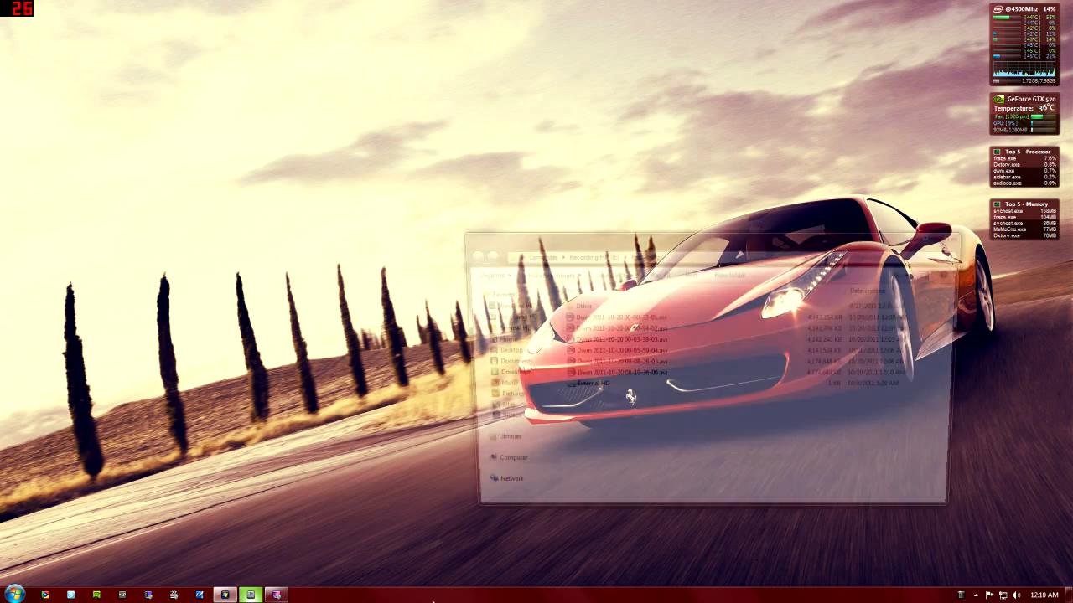
{"action": "left_click_drag", "start_coordinate": [659, 241], "coordinate": [517, 178]}
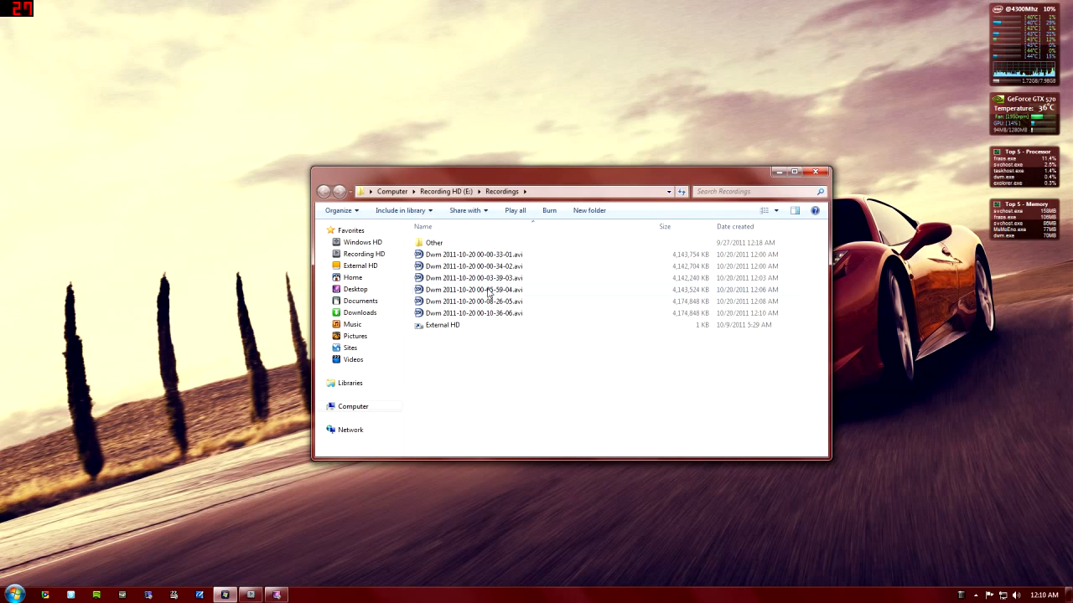
{"action": "double_click", "coordinate": [459, 325]}
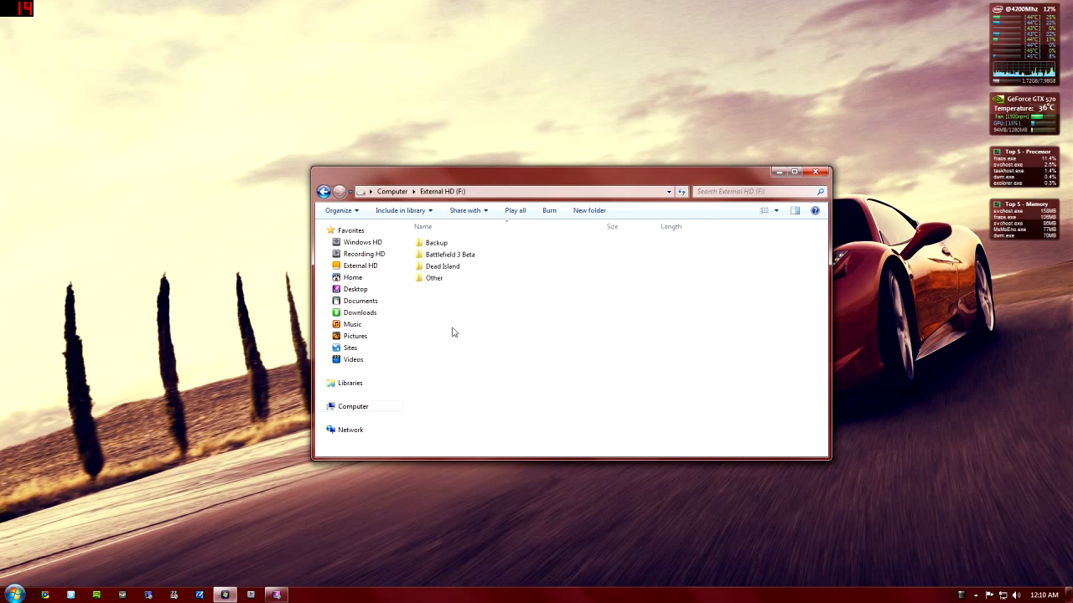
{"action": "double_click", "coordinate": [471, 255]}
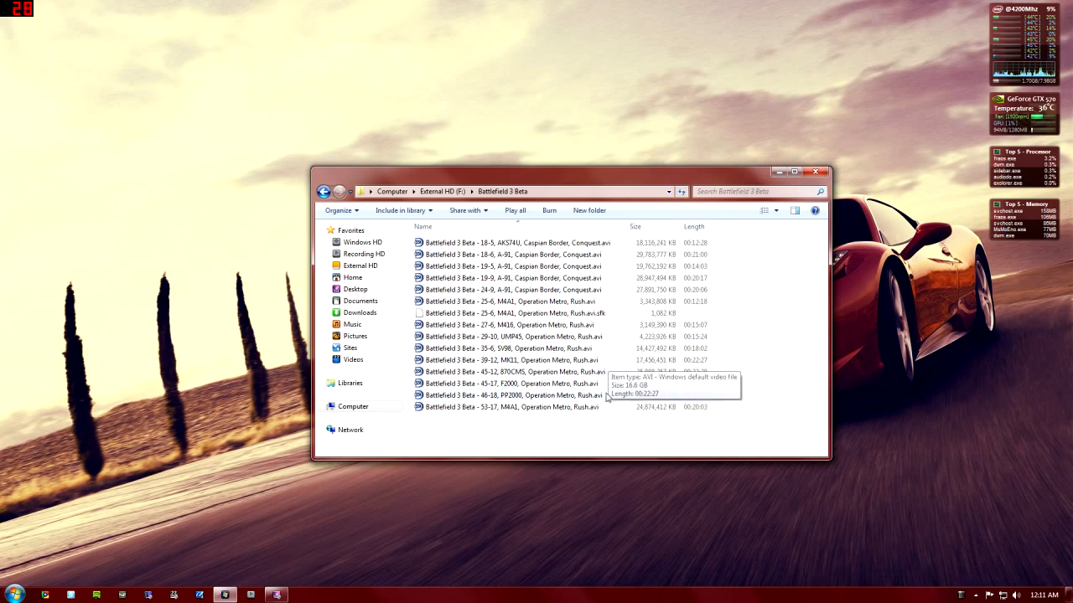
{"action": "left_click", "coordinate": [822, 173]}
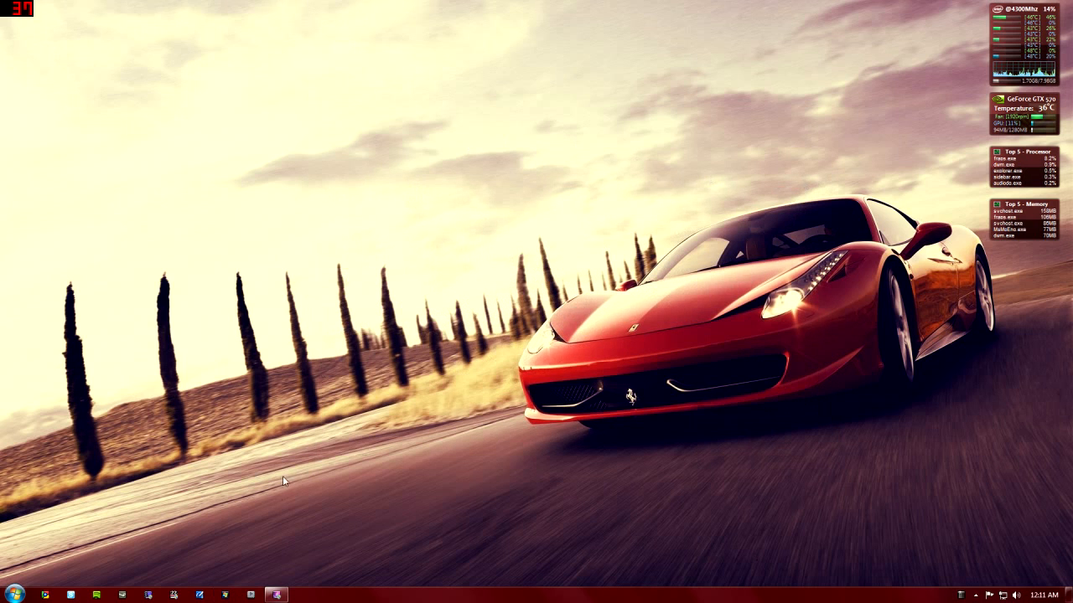
Step: Start Sony Vegas Pro 10.0 and import "Battlefield 3 Beta - 25-6, M4A1, Operation Metro, Rush.avi" into the project media
{"action": "left_click", "coordinate": [175, 595]}
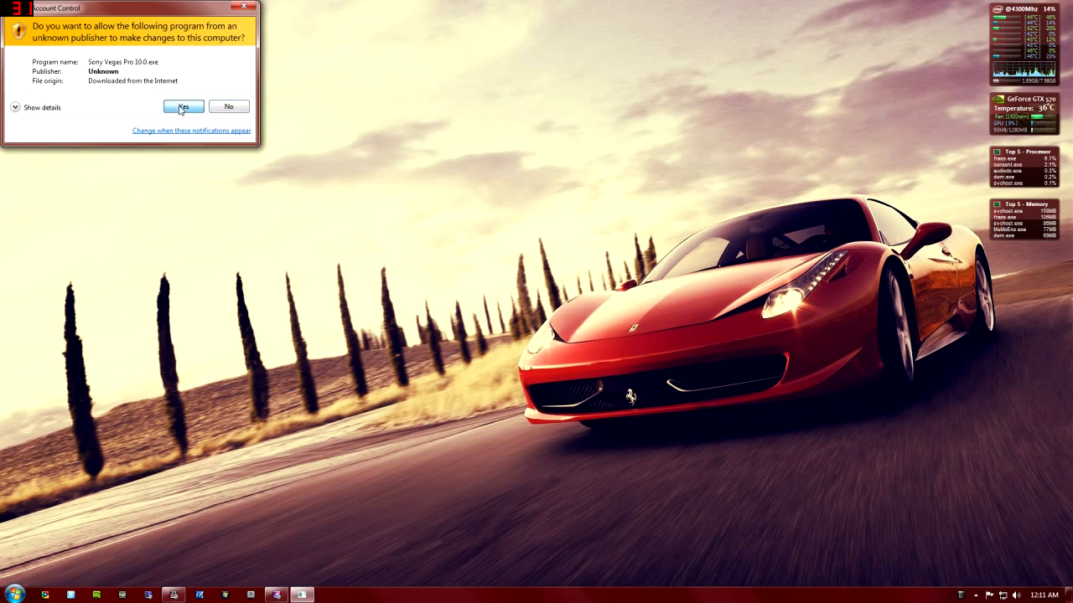
{"action": "left_click", "coordinate": [183, 106]}
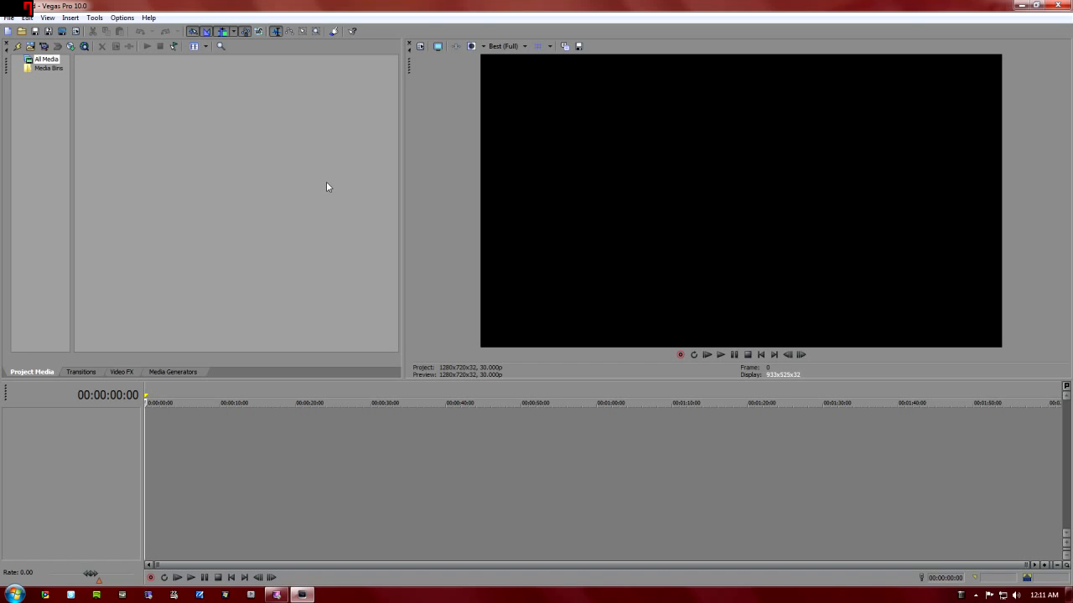
{"action": "left_click", "coordinate": [31, 47]}
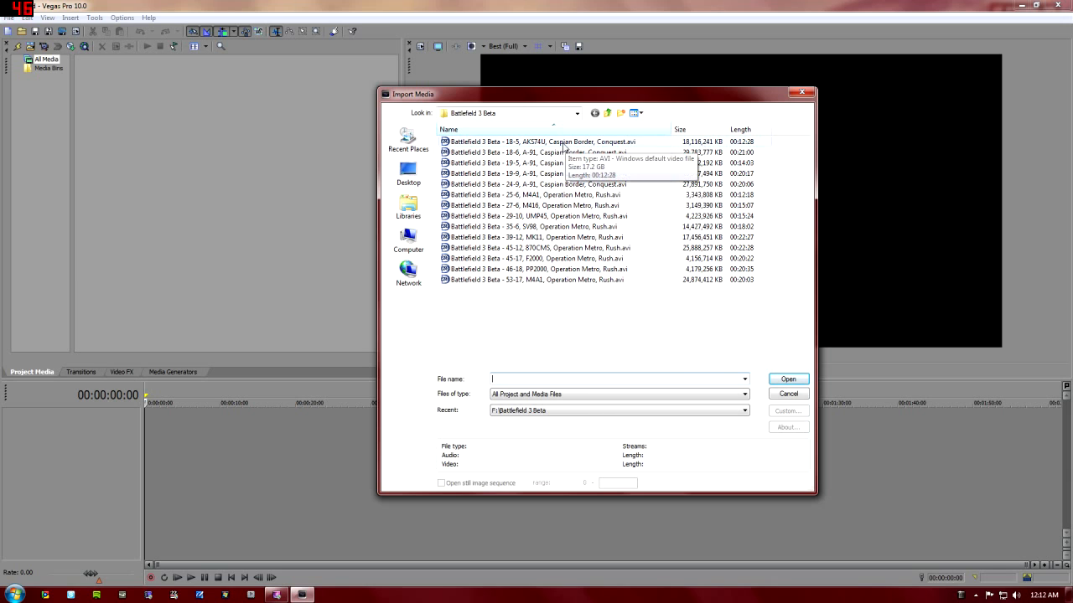
{"action": "left_click", "coordinate": [530, 196]}
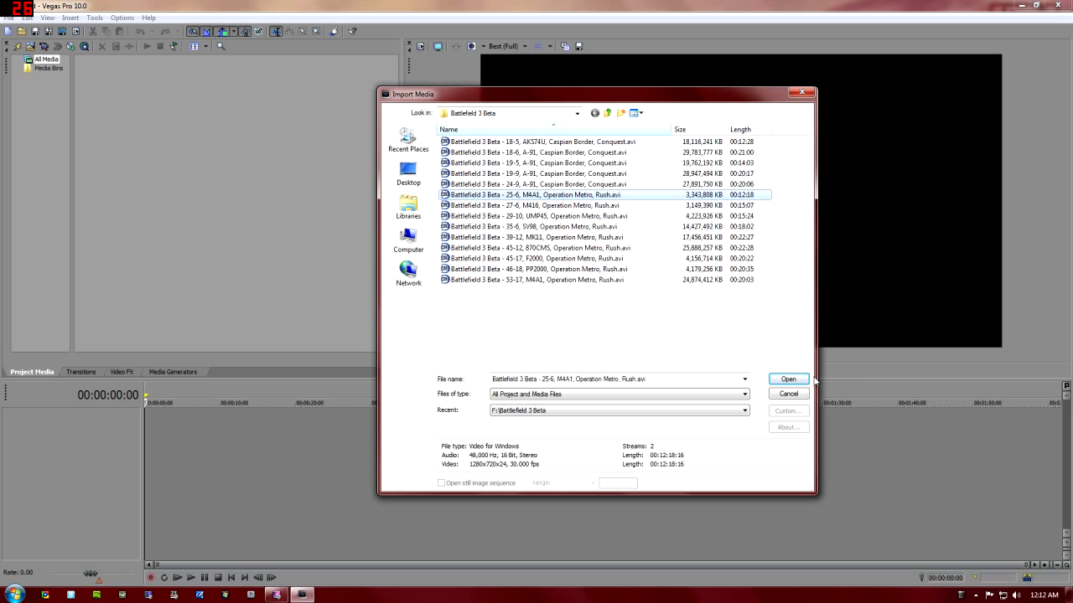
{"action": "left_click", "coordinate": [788, 380]}
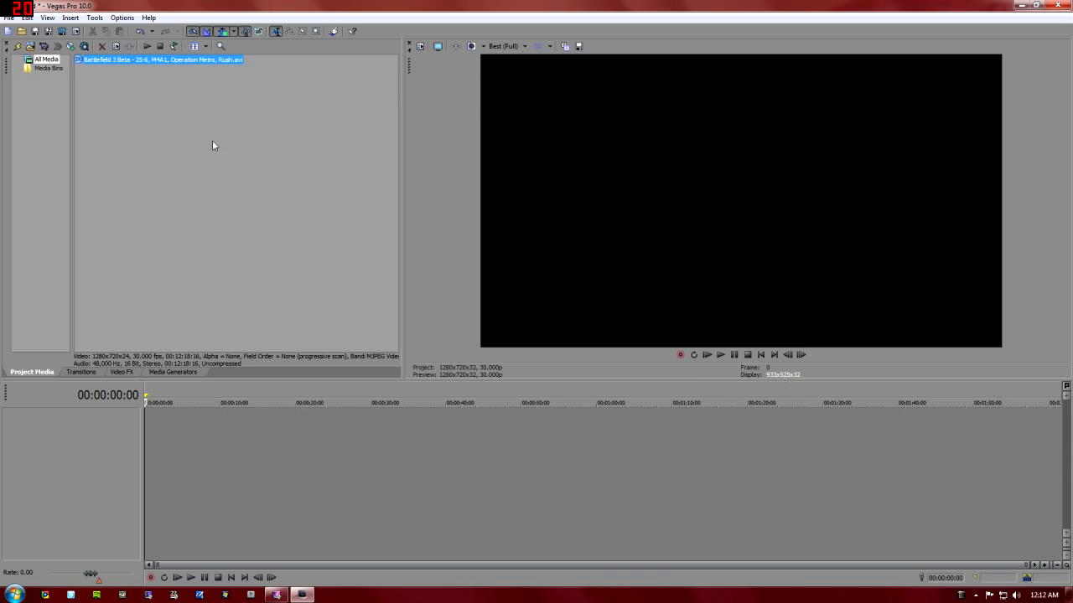
Step: Place the Battlefield 3 Beta clip on the timeline and preview its playback at several points up to about 5:35
{"action": "left_click_drag", "start_coordinate": [160, 59], "coordinate": [121, 463]}
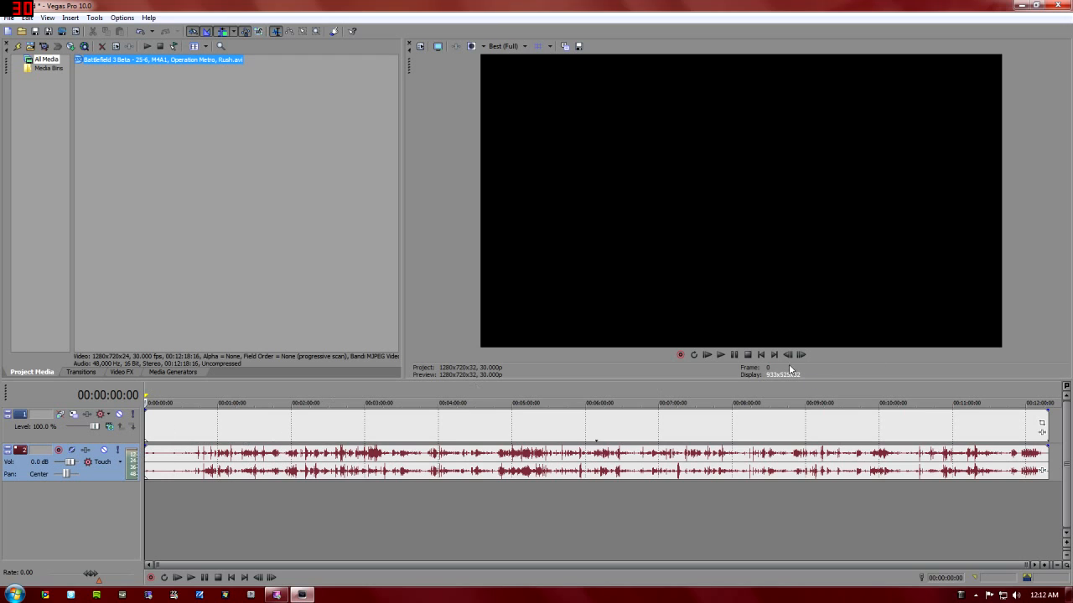
{"action": "left_click", "coordinate": [720, 355]}
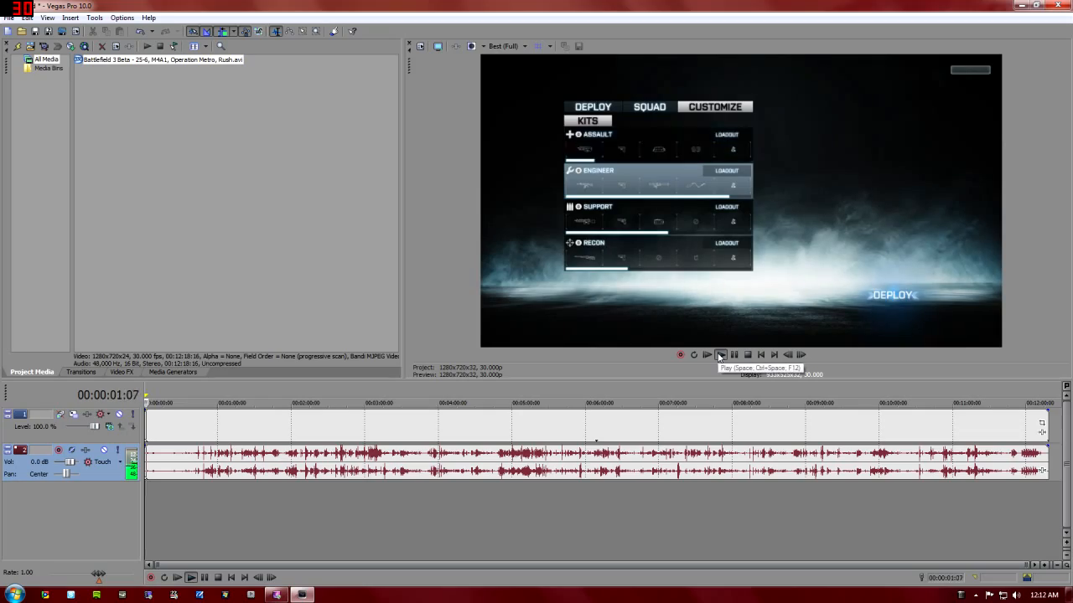
{"action": "left_click", "coordinate": [247, 393]}
{"action": "left_click", "coordinate": [327, 394]}
{"action": "left_click", "coordinate": [400, 393]}
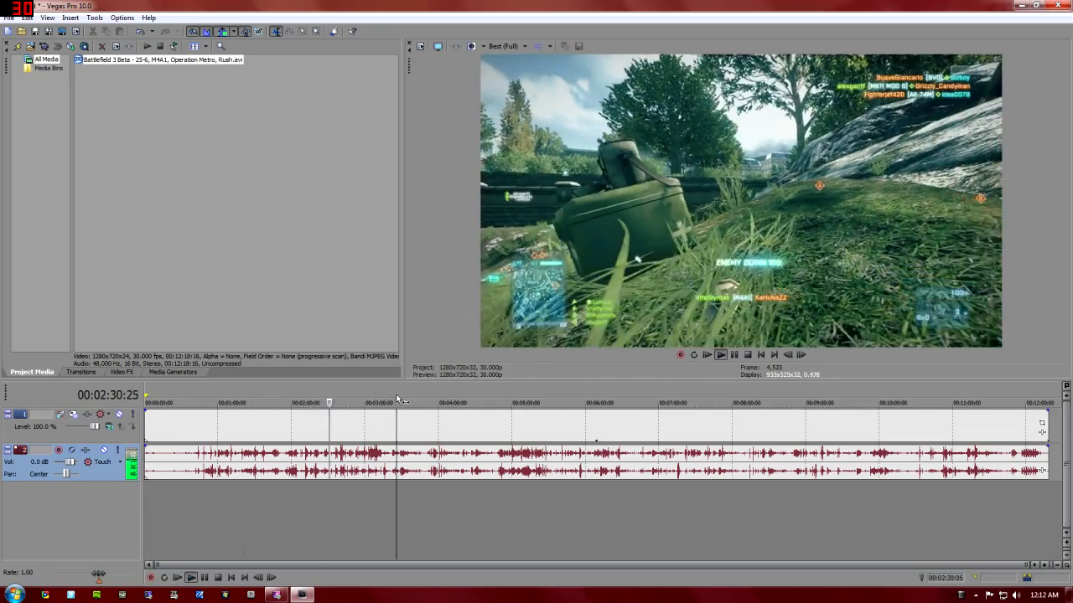
{"action": "left_click", "coordinate": [466, 394]}
{"action": "left_click", "coordinate": [554, 392]}
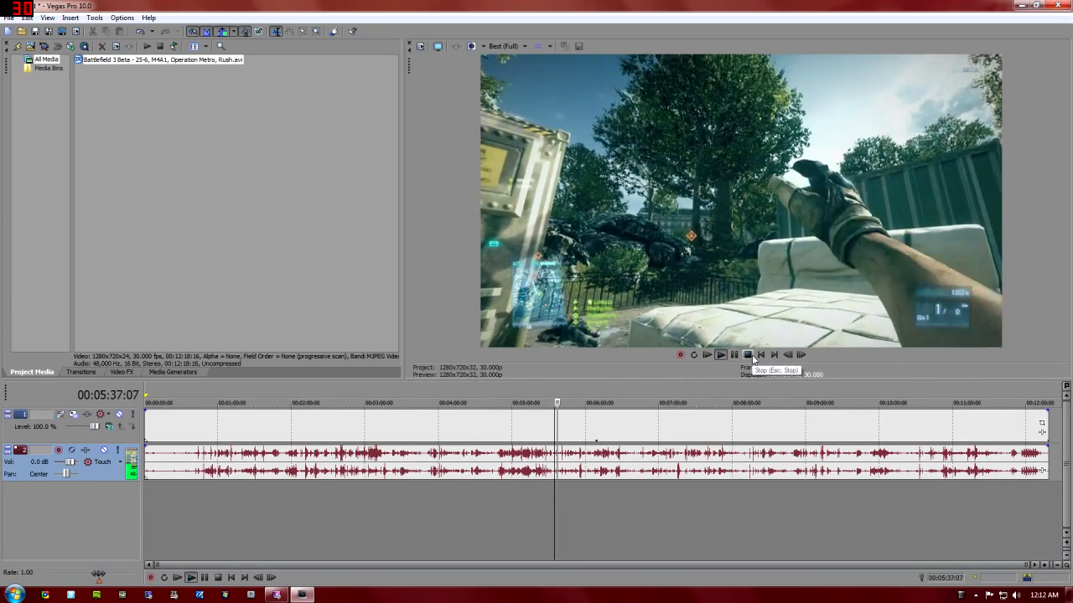
{"action": "key", "text": "space"}
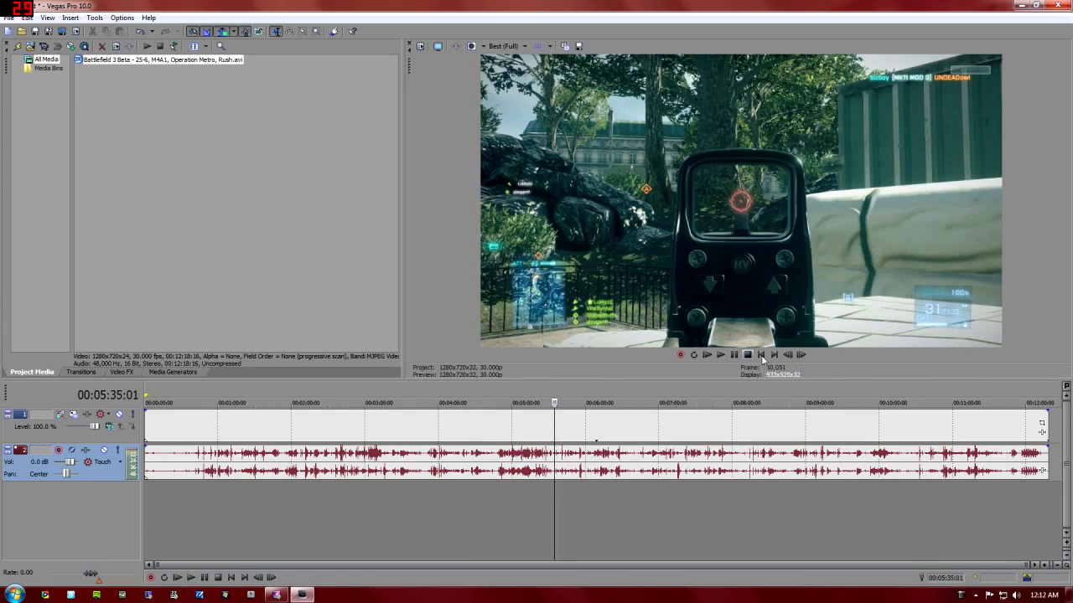
Step: Check the available preview quality levels and keep the video preview at Best (Full)
{"action": "left_click", "coordinate": [537, 47]}
{"action": "left_click", "coordinate": [537, 47]}
{"action": "left_click", "coordinate": [523, 47]}
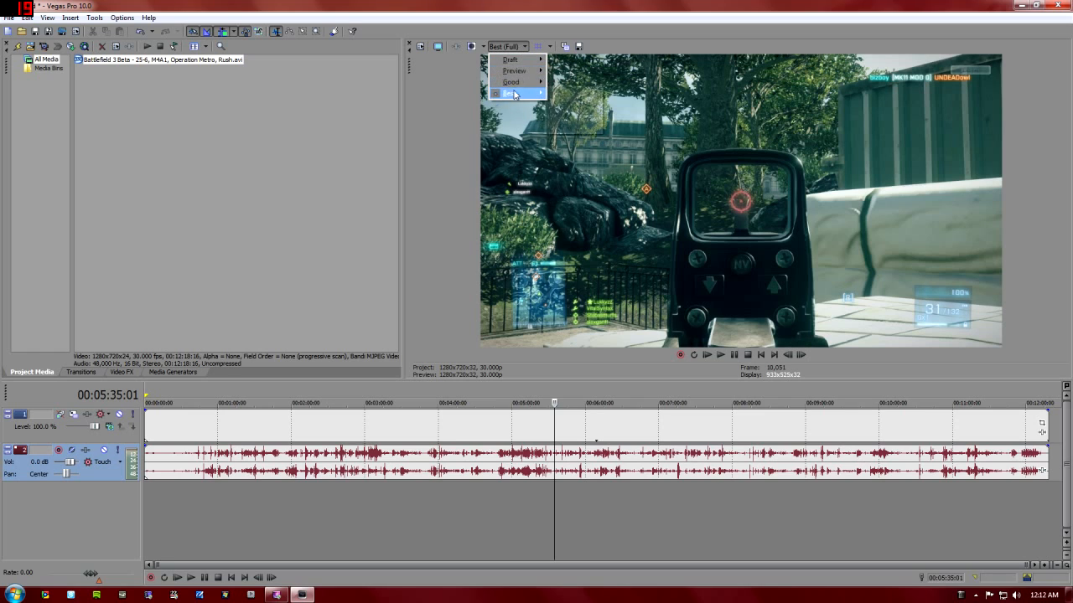
{"action": "left_click", "coordinate": [524, 48]}
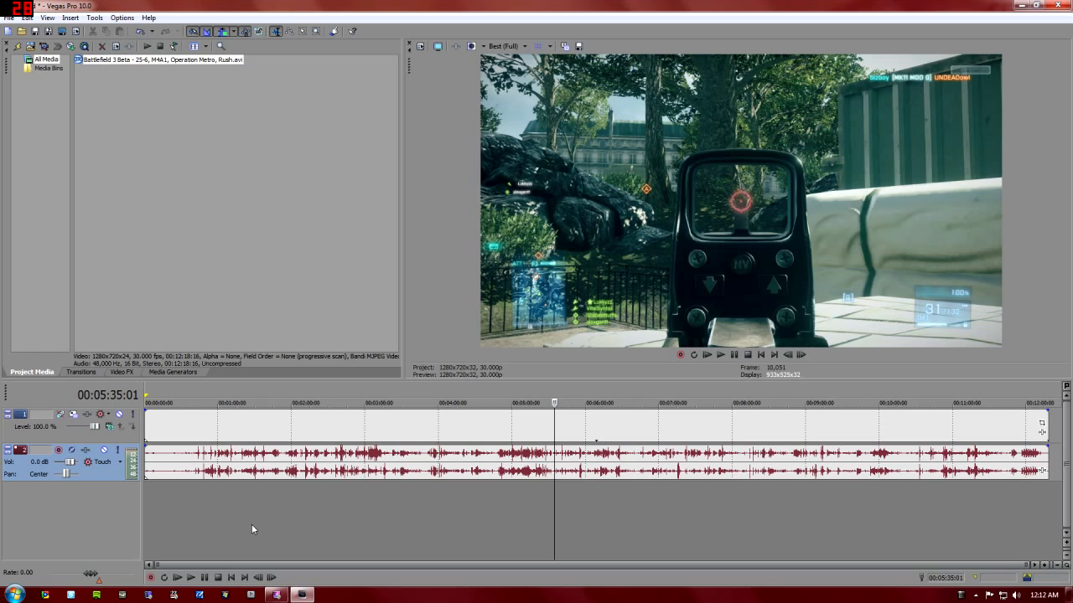
Step: Start rendering the project to a file with MainConcept AVC/AAC (*.mp4) as the output format
{"action": "left_click", "coordinate": [14, 17]}
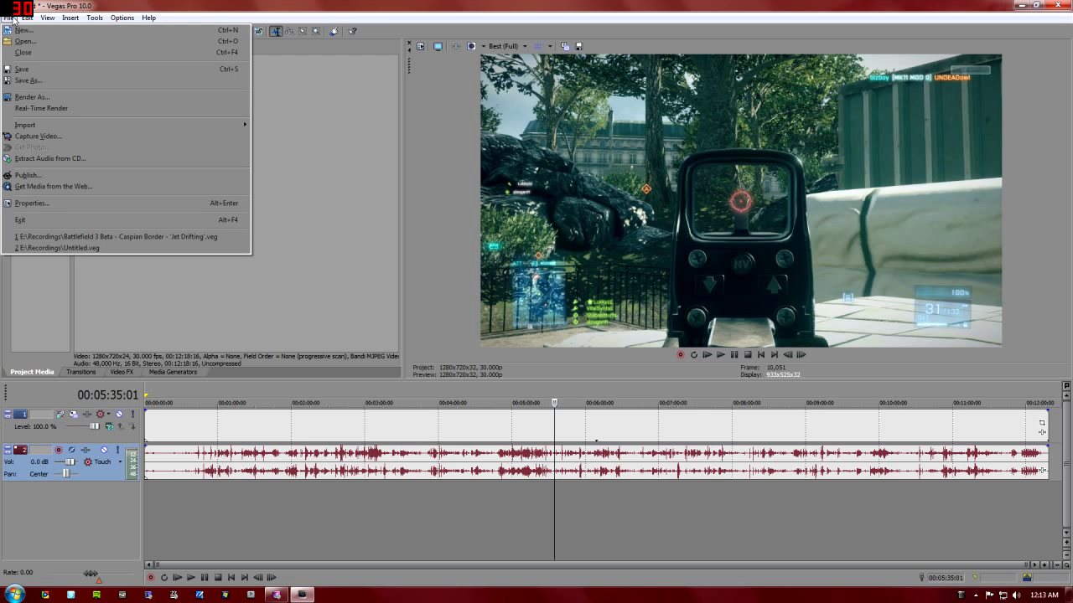
{"action": "left_click", "coordinate": [33, 98]}
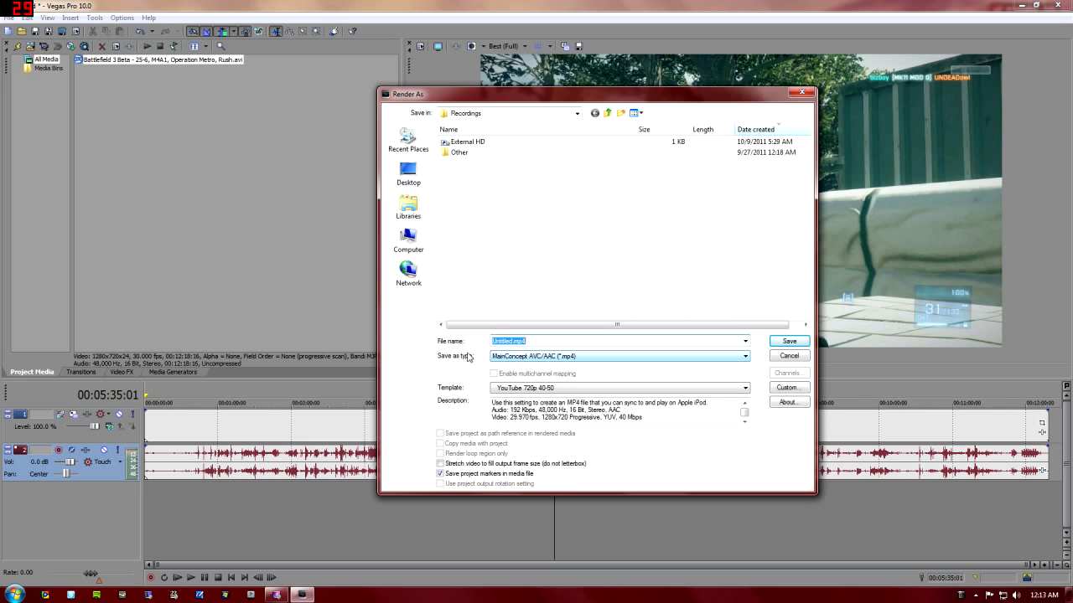
{"action": "left_click", "coordinate": [514, 359]}
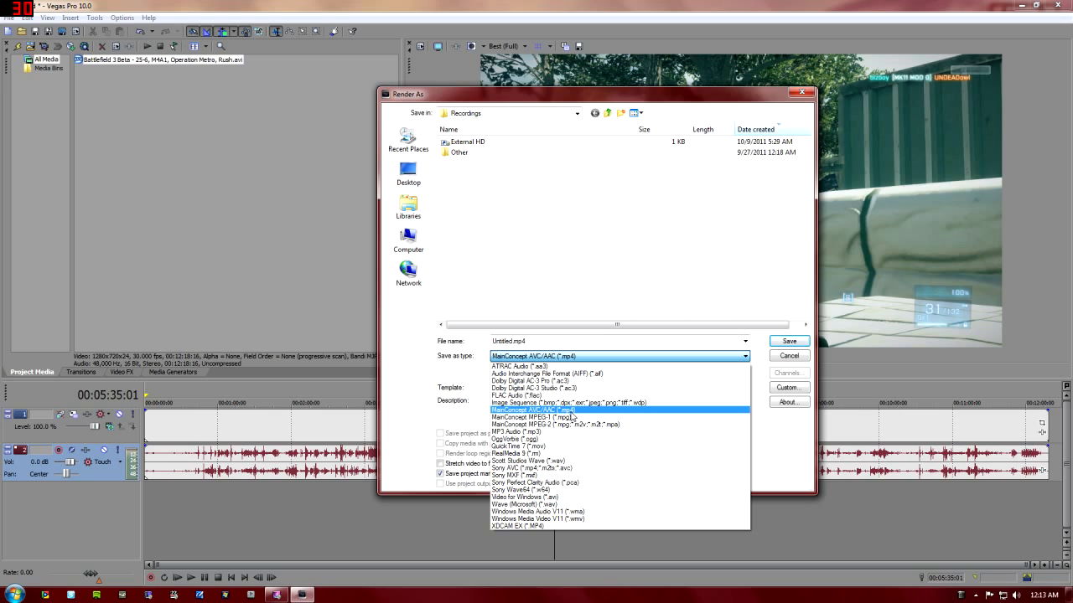
{"action": "left_click", "coordinate": [571, 411]}
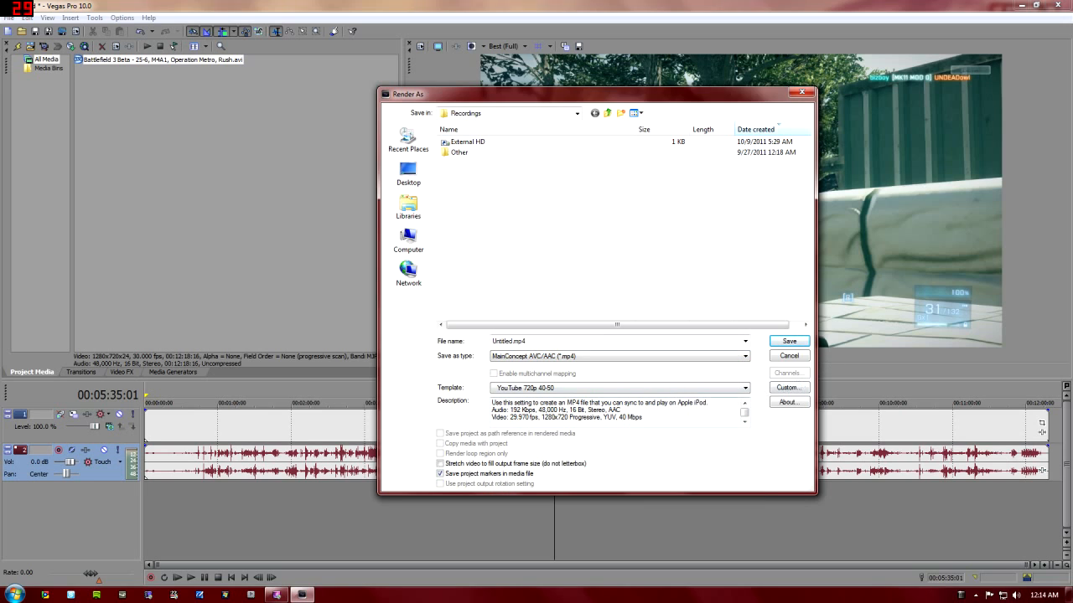
Step: Choose the Default Template as the render template for the MP4 output
{"action": "left_click", "coordinate": [532, 390]}
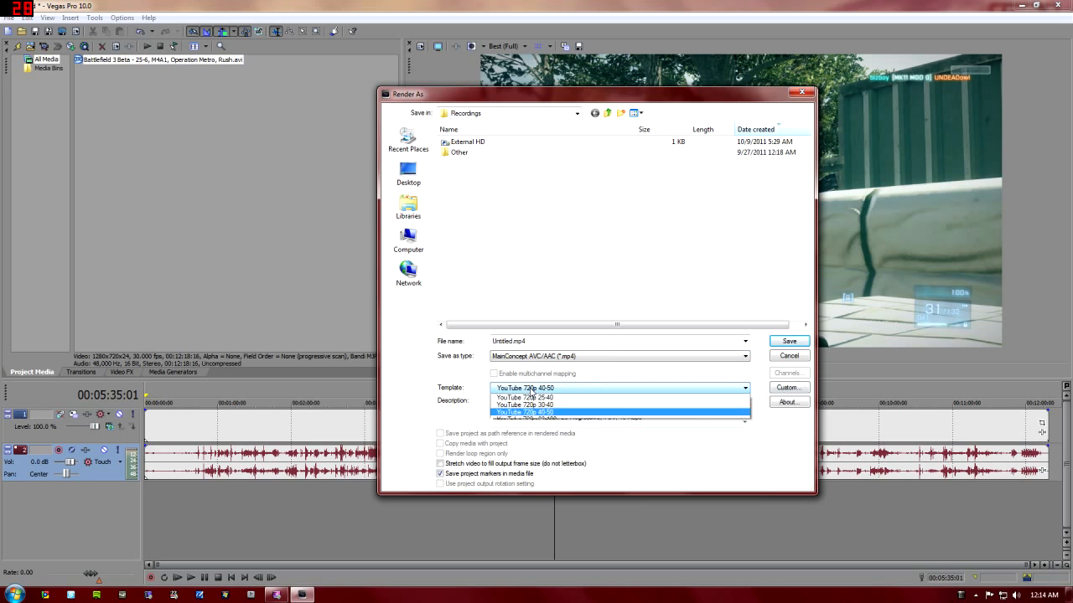
{"action": "left_click", "coordinate": [627, 464]}
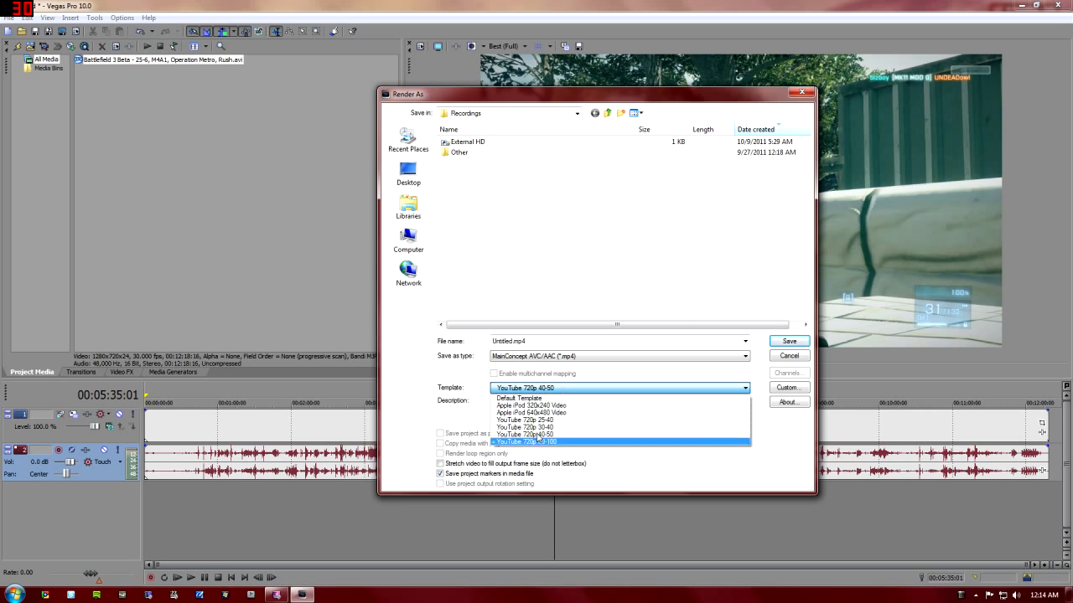
{"action": "key", "text": "Up"}
{"action": "key", "text": "Up"}
{"action": "key", "text": "Up"}
{"action": "key", "text": "Up"}
{"action": "key", "text": "Up"}
{"action": "key", "text": "Up"}
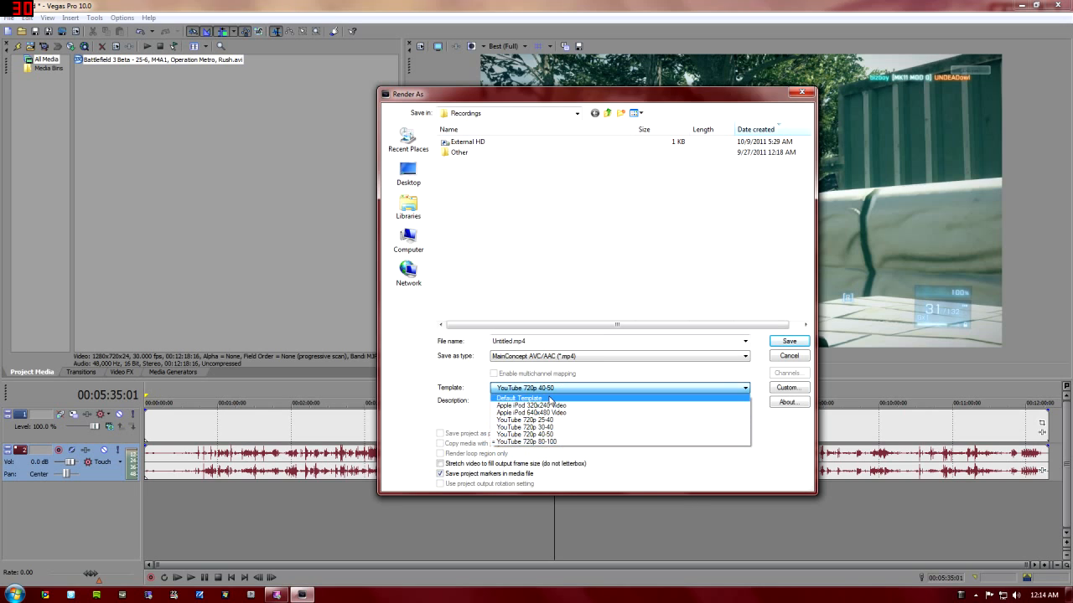
{"action": "key", "text": "Return"}
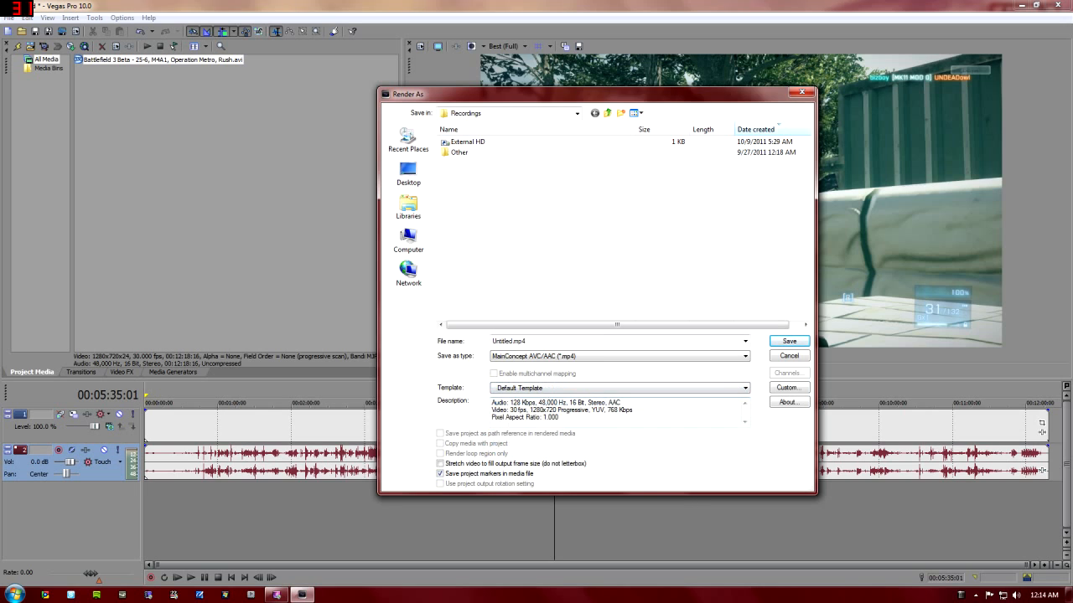
Step: Open the custom settings of the render template and examine the video frame size and its width
{"action": "left_click", "coordinate": [791, 388]}
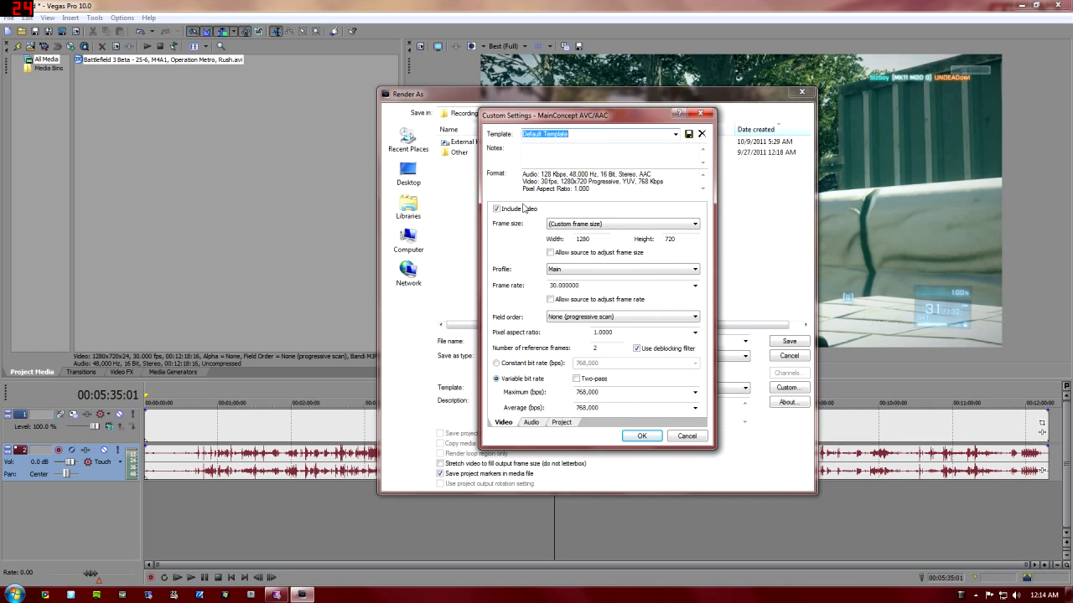
{"action": "left_click", "coordinate": [572, 224]}
{"action": "left_click", "coordinate": [573, 223]}
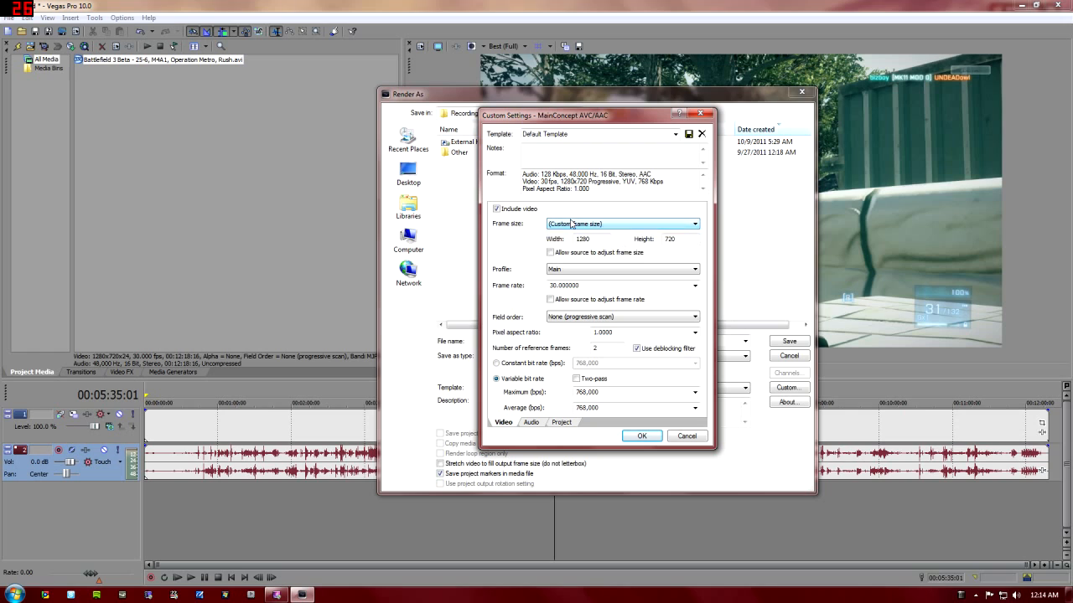
{"action": "left_click", "coordinate": [573, 223]}
{"action": "left_click", "coordinate": [575, 233]}
{"action": "double_click", "coordinate": [591, 239]}
Step: Review the profile, frame rate and field order options, keeping Main, 30.000000 and None (progressive scan)
{"action": "left_click", "coordinate": [559, 270]}
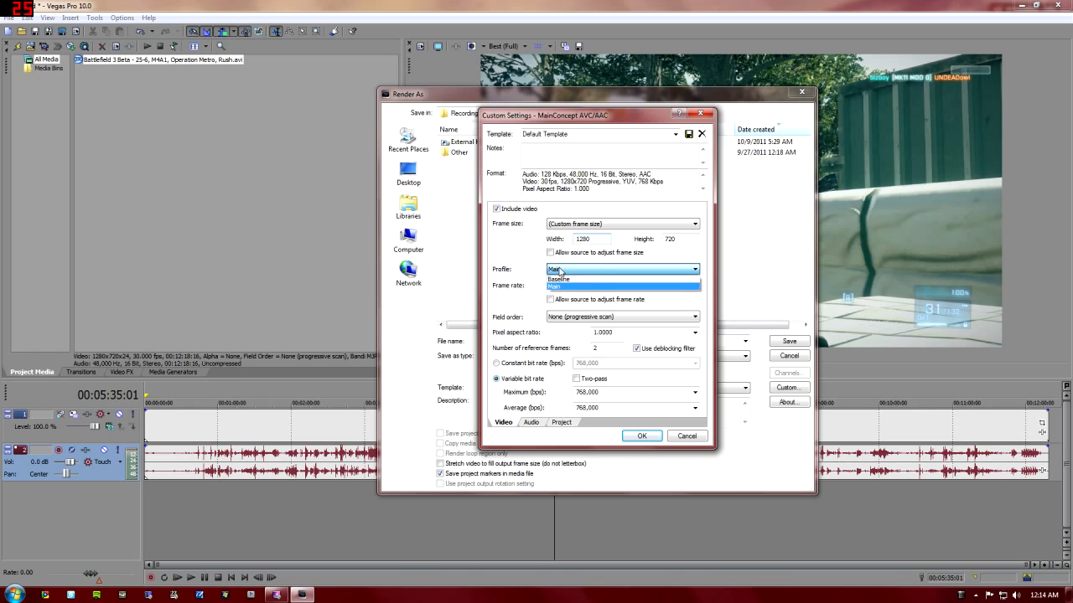
{"action": "left_click", "coordinate": [566, 270]}
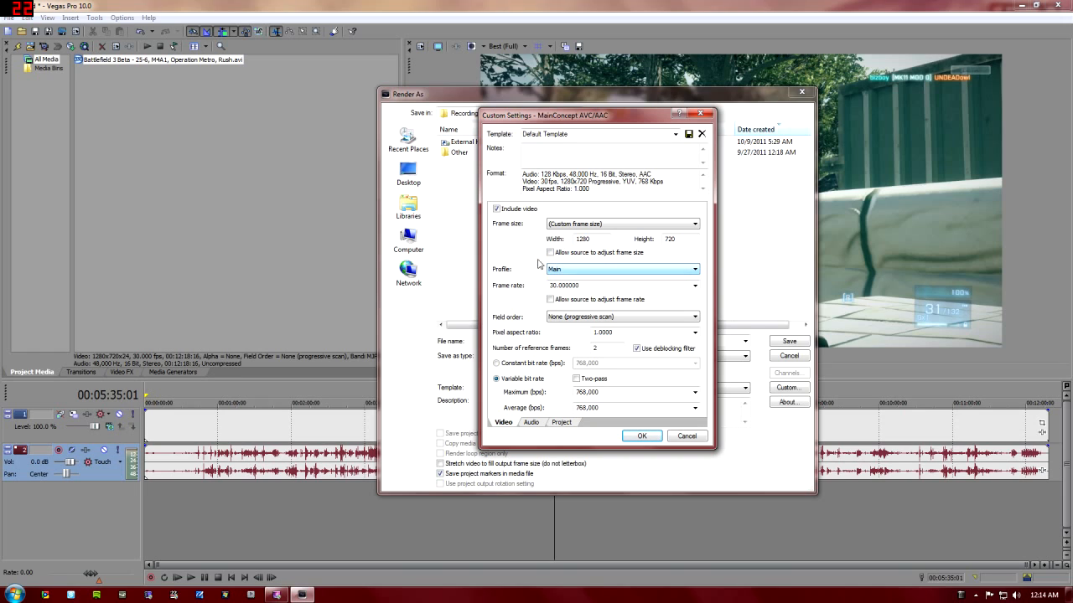
{"action": "left_click", "coordinate": [695, 287]}
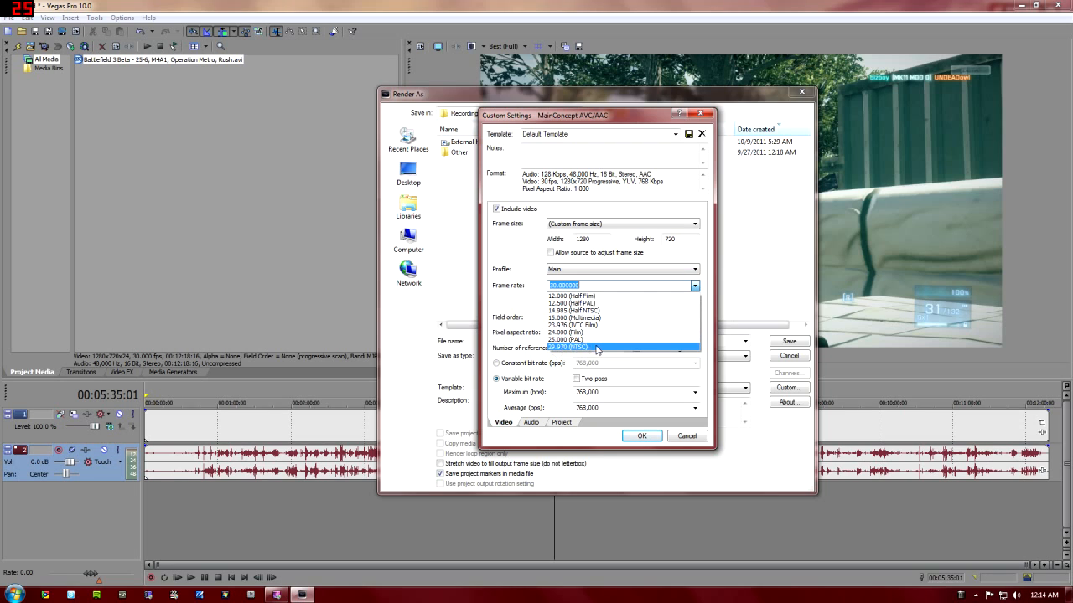
{"action": "key", "text": "Escape"}
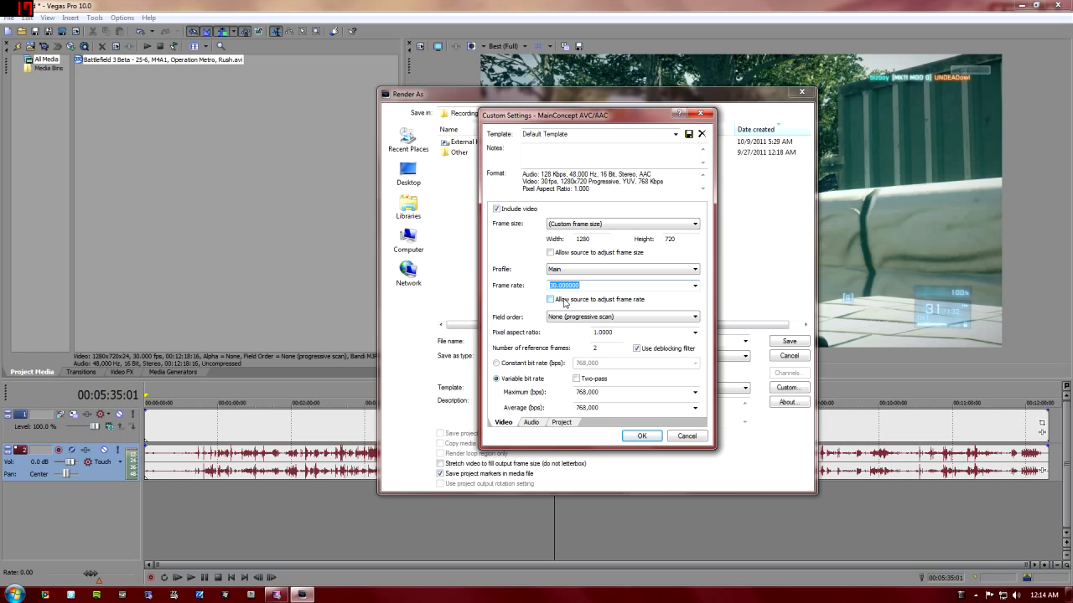
{"action": "left_click", "coordinate": [564, 318]}
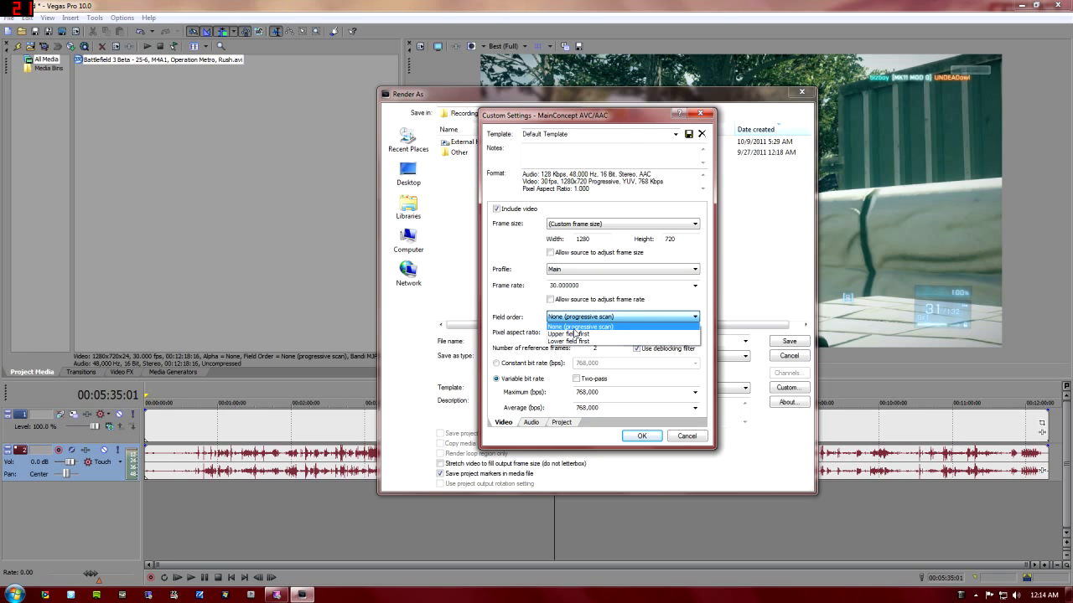
{"action": "left_click", "coordinate": [577, 326]}
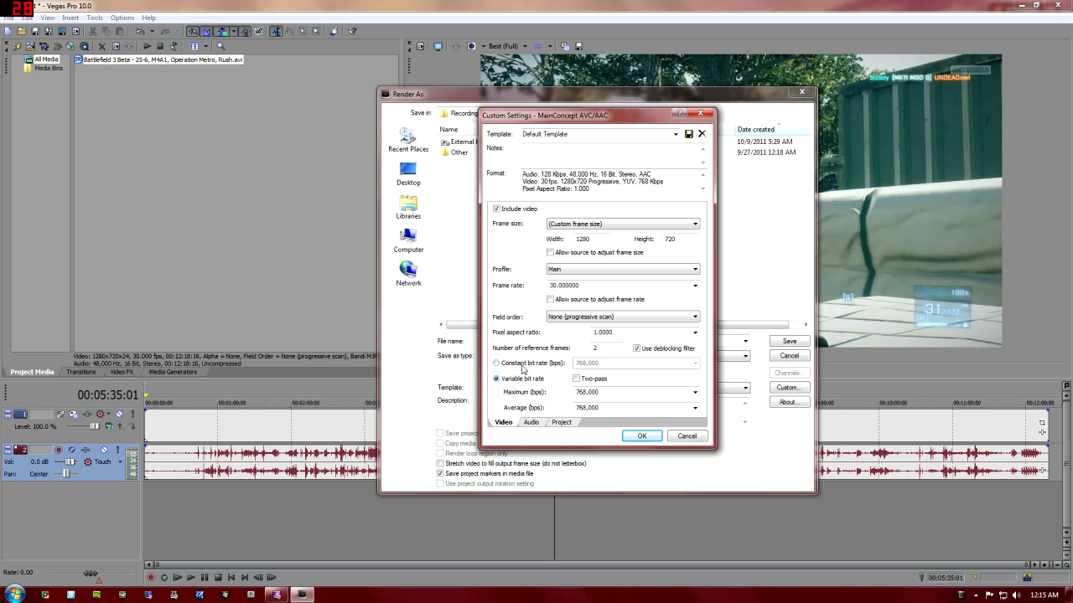
Step: Try the constant bit rate option and its preset values, and return to variable bit rate
{"action": "left_click", "coordinate": [506, 365]}
{"action": "left_click_drag", "start_coordinate": [599, 363], "coordinate": [575, 364]}
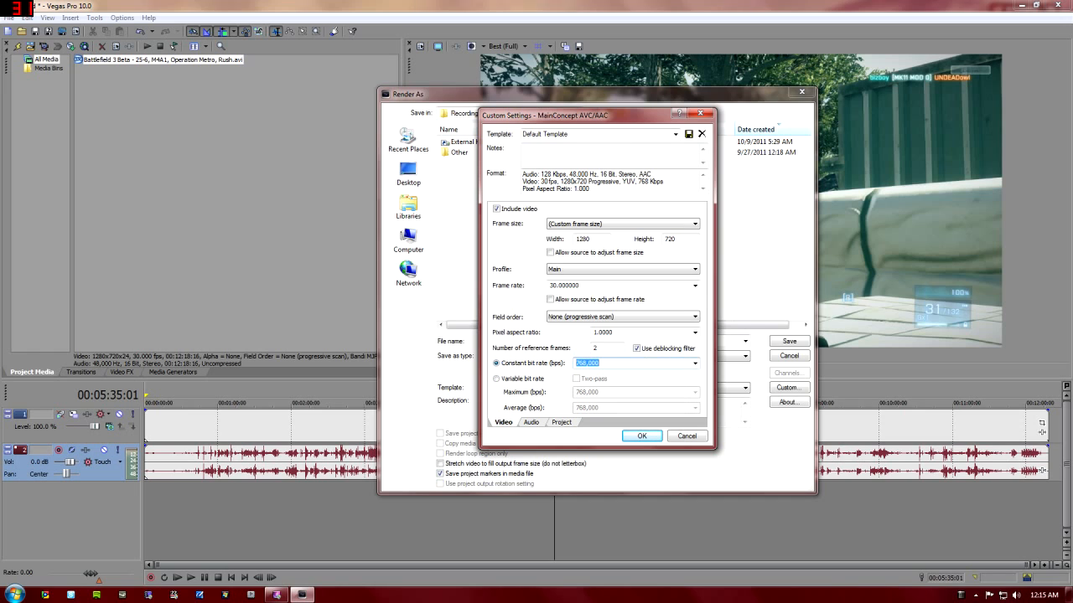
{"action": "left_click", "coordinate": [695, 363]}
{"action": "left_click", "coordinate": [695, 363]}
{"action": "left_click", "coordinate": [497, 379]}
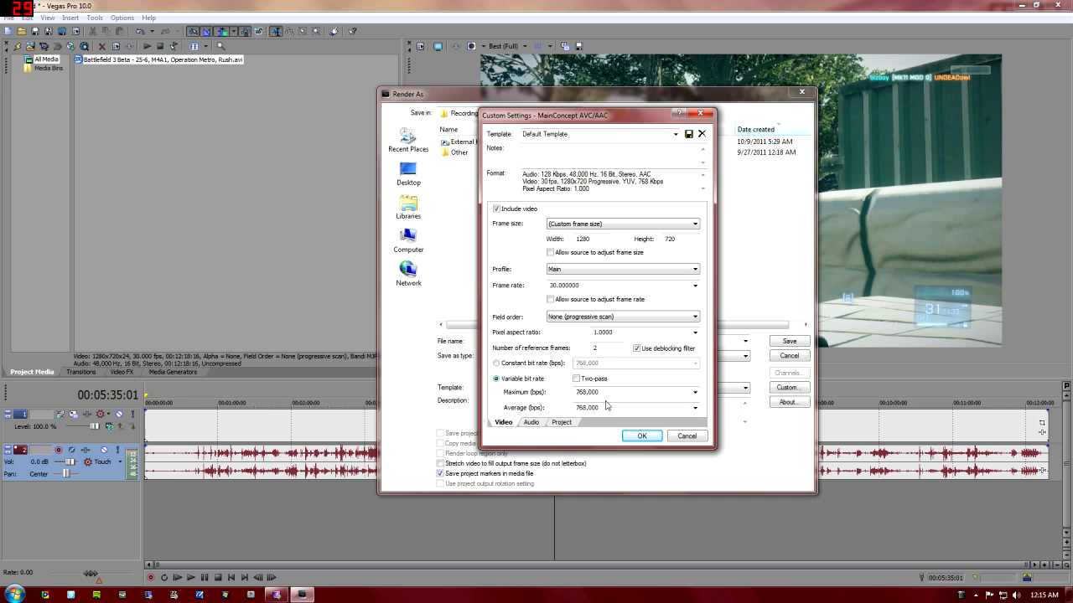
Step: Set the render's audio sample rate to 44,100 Hz and keep its bit rate at 128,000 bps
{"action": "left_click", "coordinate": [533, 422]}
{"action": "left_click", "coordinate": [597, 223]}
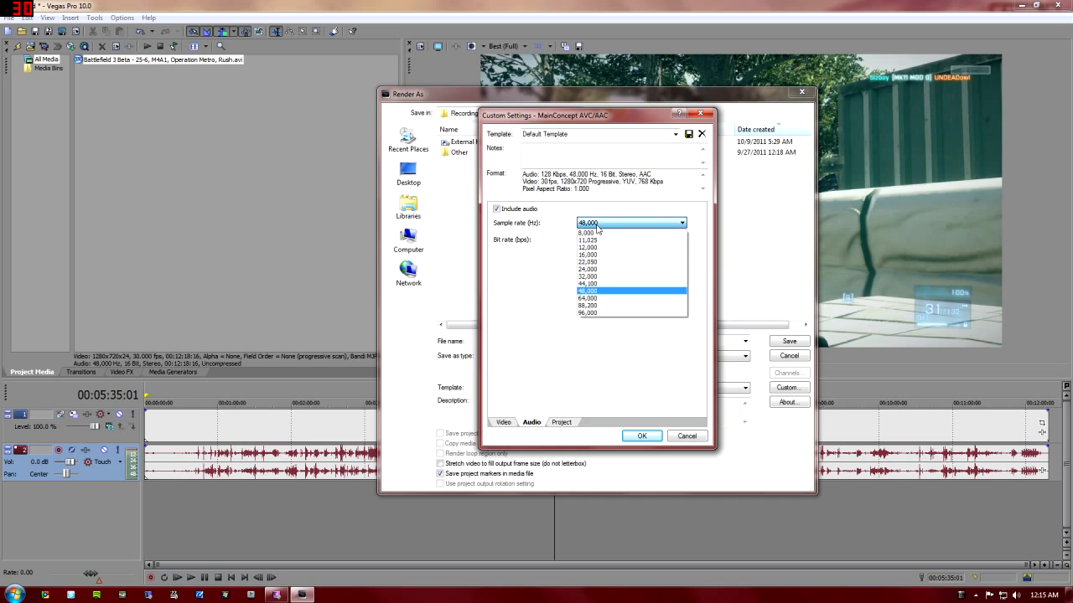
{"action": "left_click", "coordinate": [592, 284]}
{"action": "left_click", "coordinate": [593, 242]}
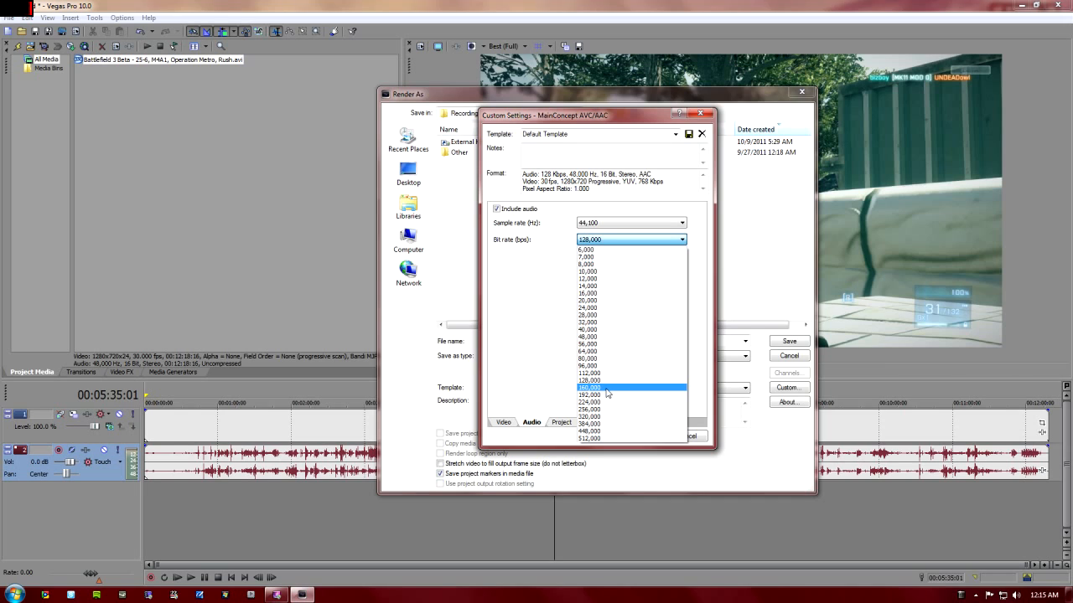
{"action": "left_click", "coordinate": [609, 379]}
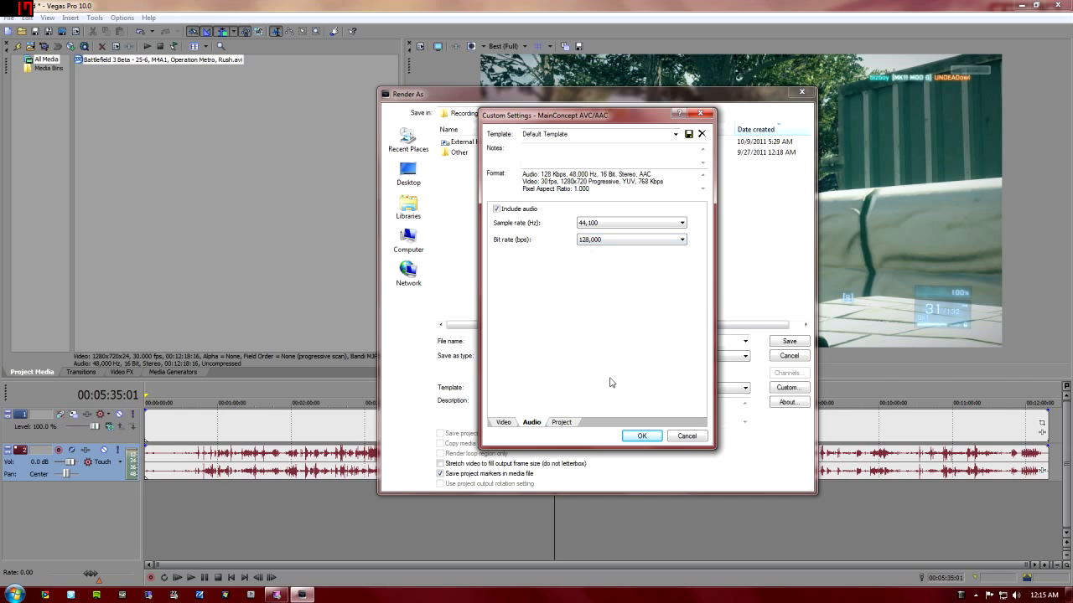
{"action": "left_click", "coordinate": [605, 223]}
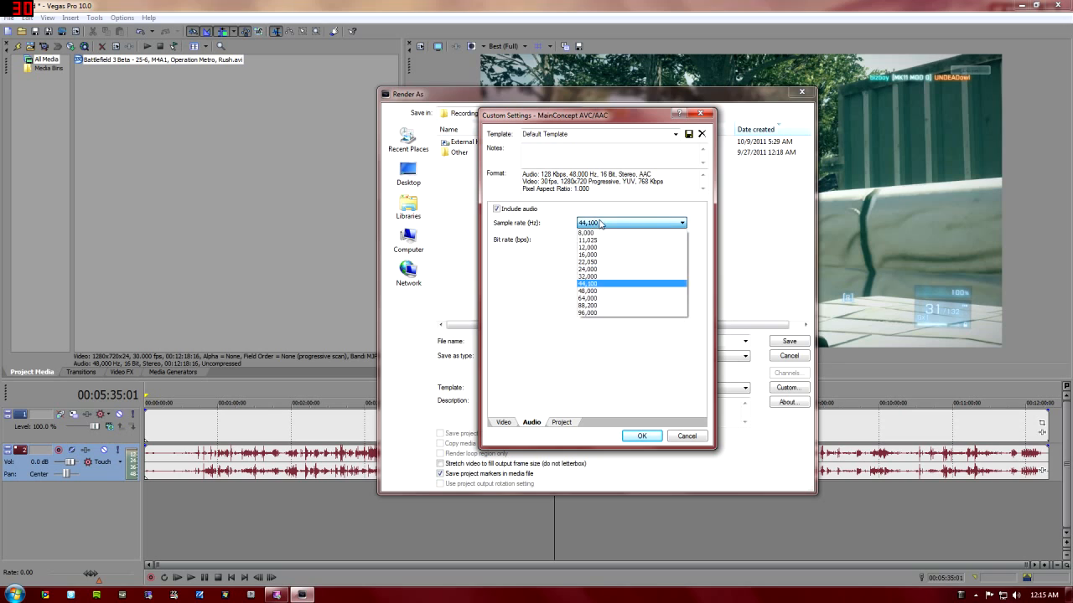
{"action": "left_click", "coordinate": [596, 283]}
Step: Set the video rendering quality to Best, leave the stereoscopic 3D mode on project settings, and cancel the custom settings
{"action": "left_click", "coordinate": [561, 423]}
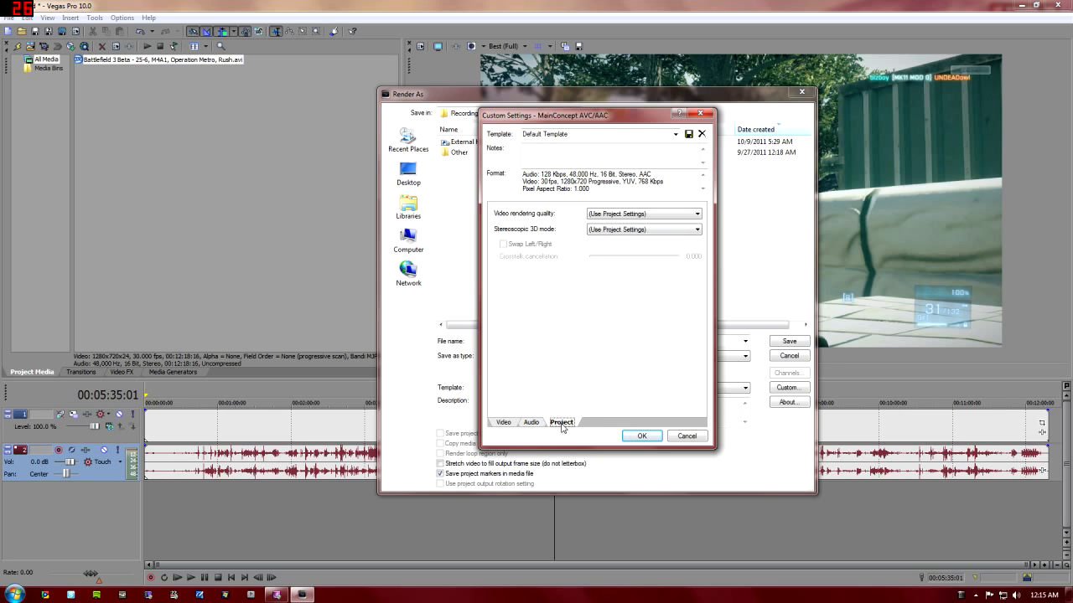
{"action": "left_click", "coordinate": [602, 214]}
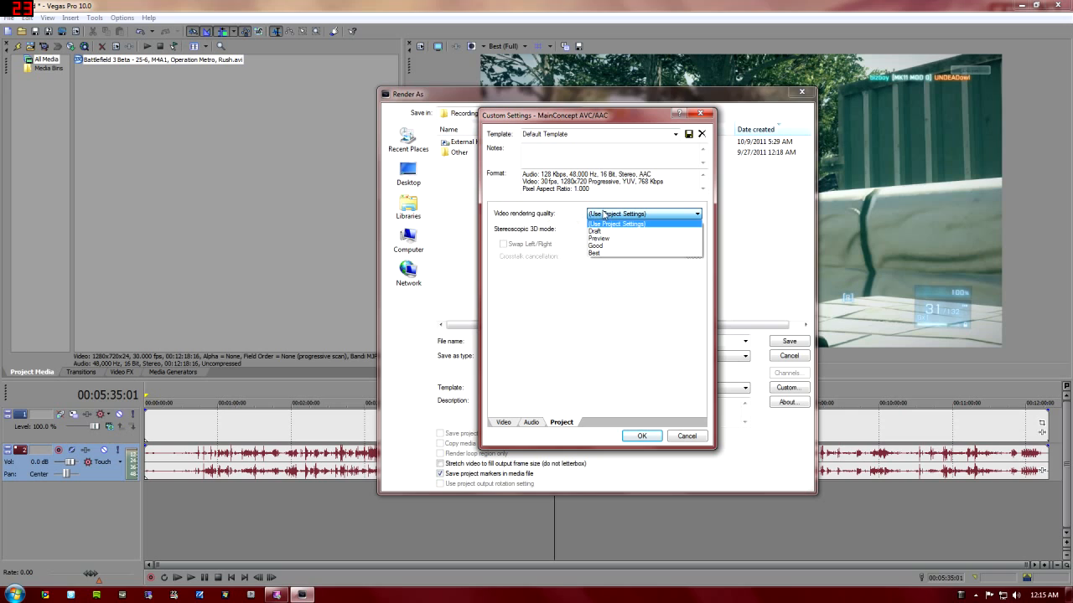
{"action": "left_click", "coordinate": [594, 253]}
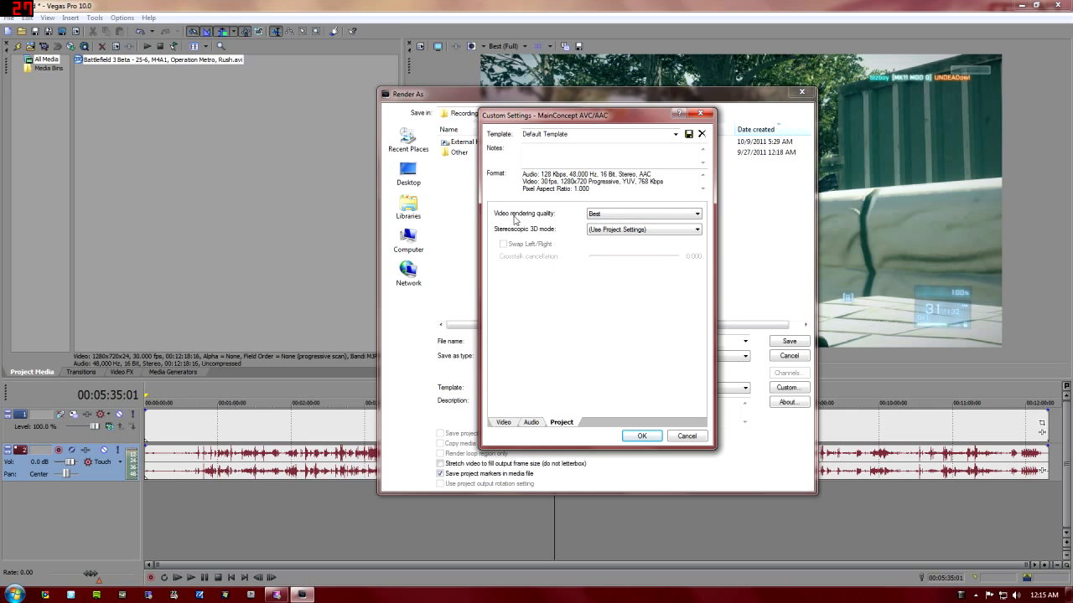
{"action": "left_click", "coordinate": [591, 230]}
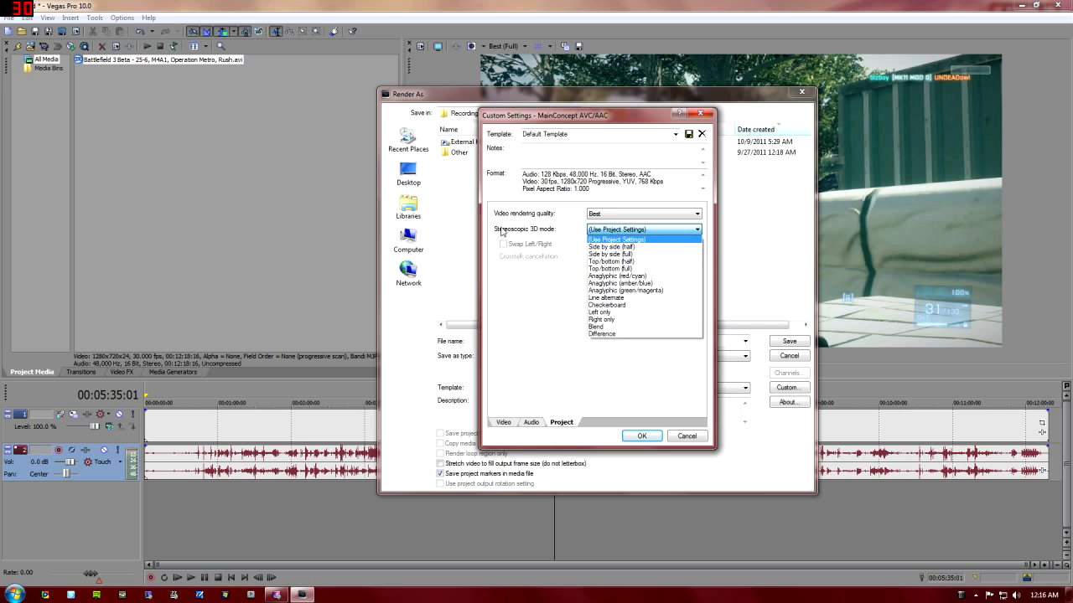
{"action": "left_click", "coordinate": [603, 229]}
{"action": "left_click", "coordinate": [687, 437]}
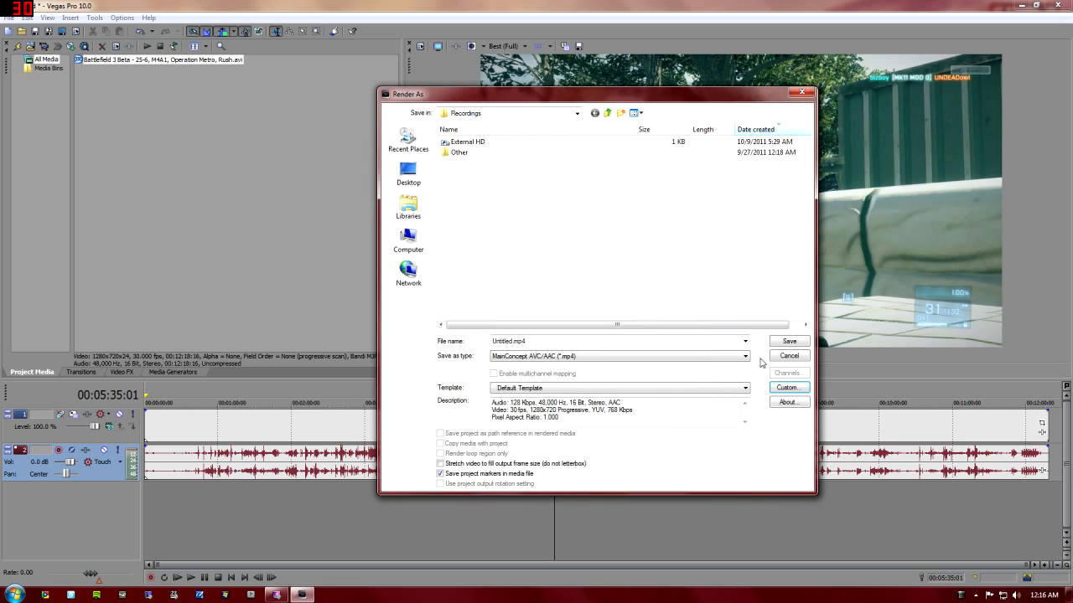
Step: Choose the YouTube 720p 80-100 render template, review its custom video and project settings, and accept them
{"action": "left_click", "coordinate": [559, 388]}
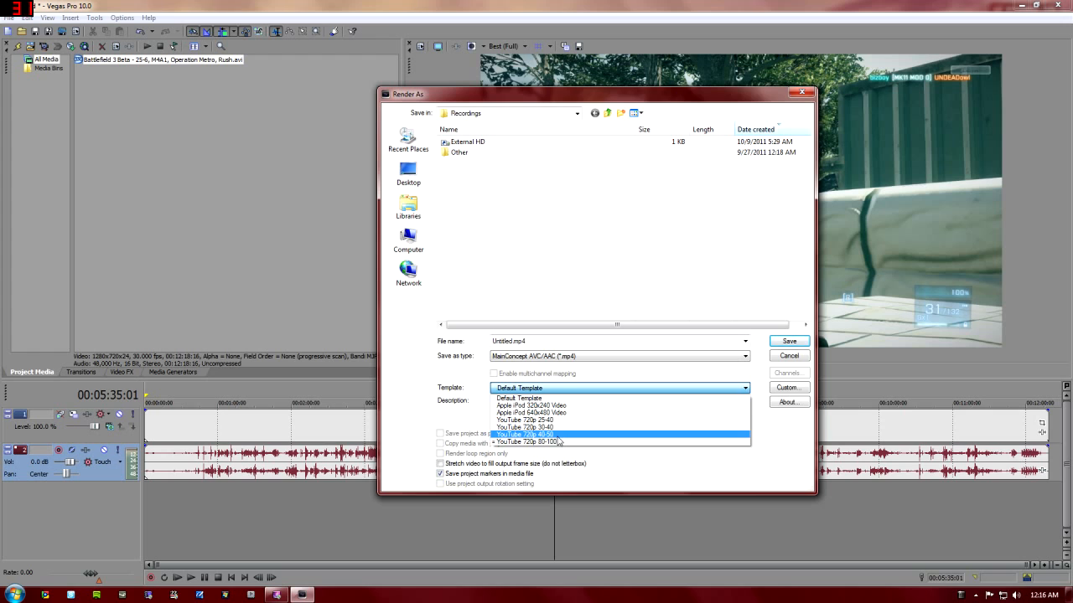
{"action": "left_click", "coordinate": [560, 443]}
{"action": "left_click", "coordinate": [786, 388]}
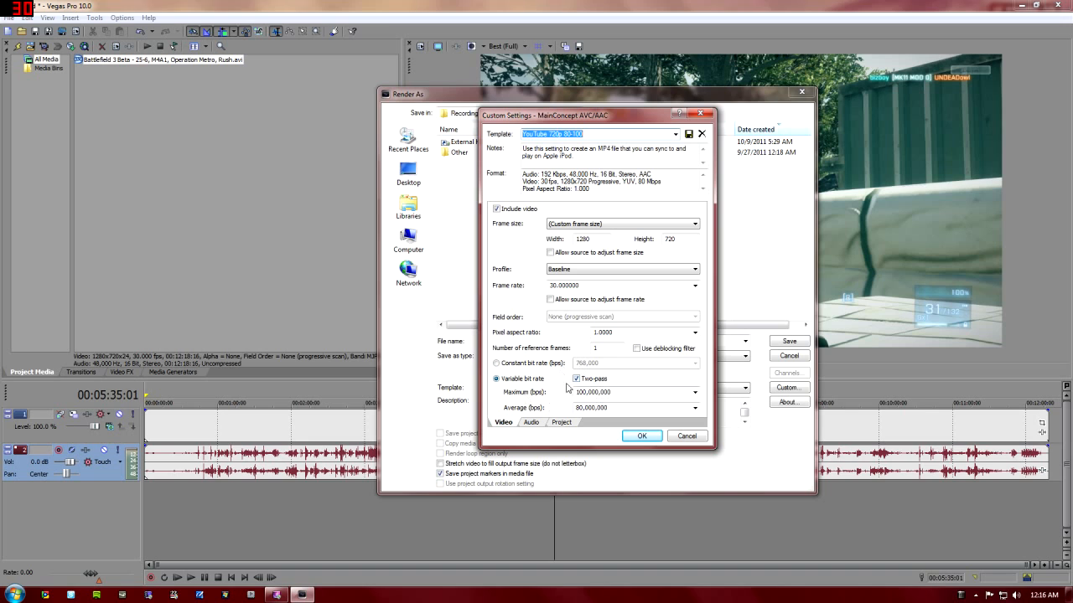
{"action": "left_click", "coordinate": [561, 422]}
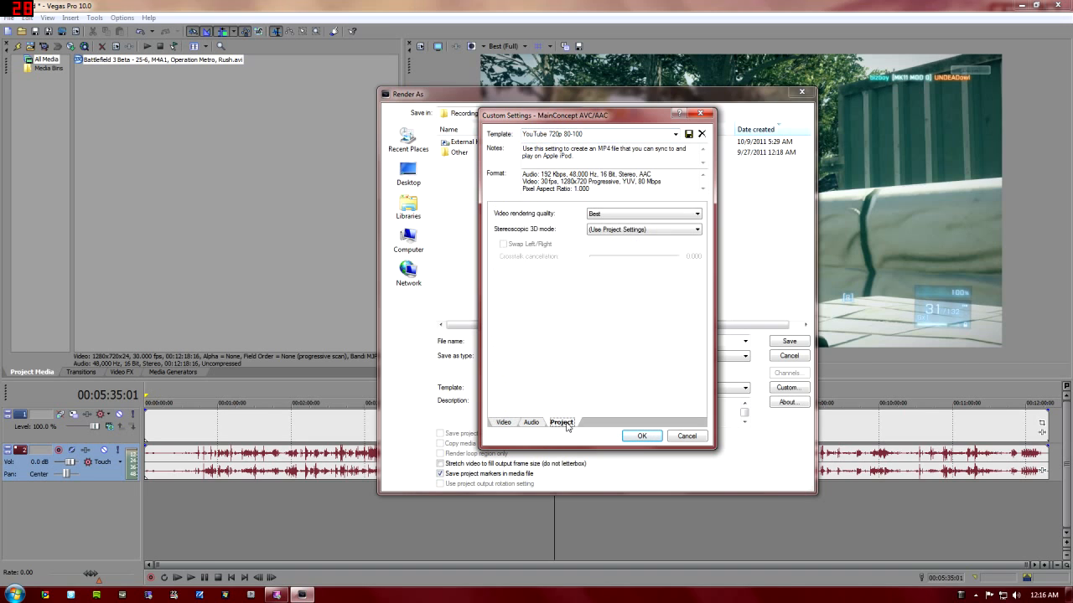
{"action": "left_click", "coordinate": [642, 435]}
Step: Select the YouTube 720p 40-50 render template, review its custom video settings, and leave the render setup without rendering
{"action": "left_click", "coordinate": [685, 389]}
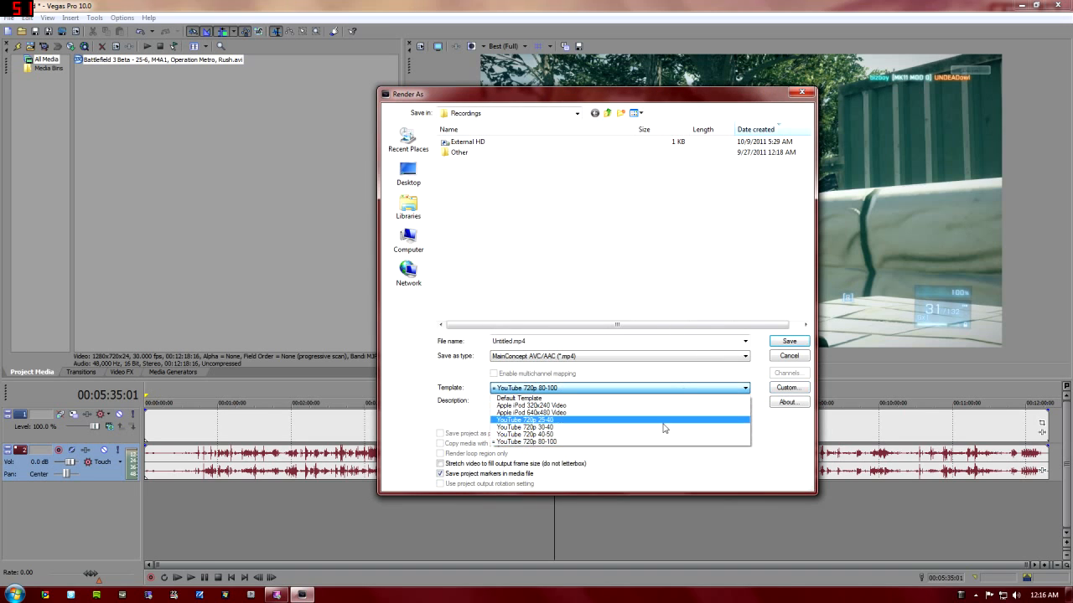
{"action": "left_click", "coordinate": [662, 438]}
{"action": "left_click", "coordinate": [788, 387]}
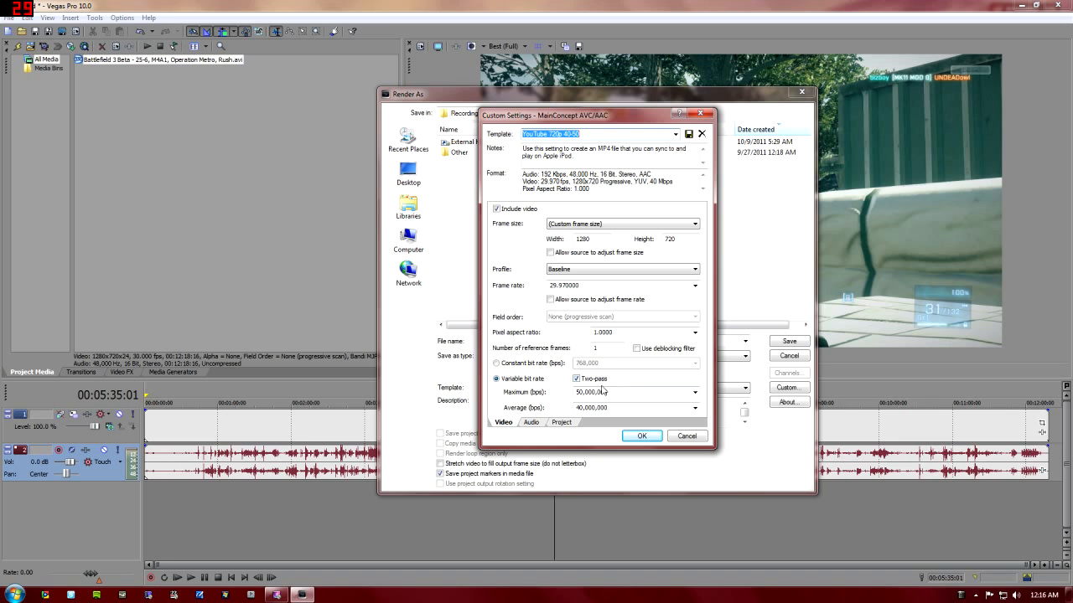
{"action": "left_click", "coordinate": [701, 436]}
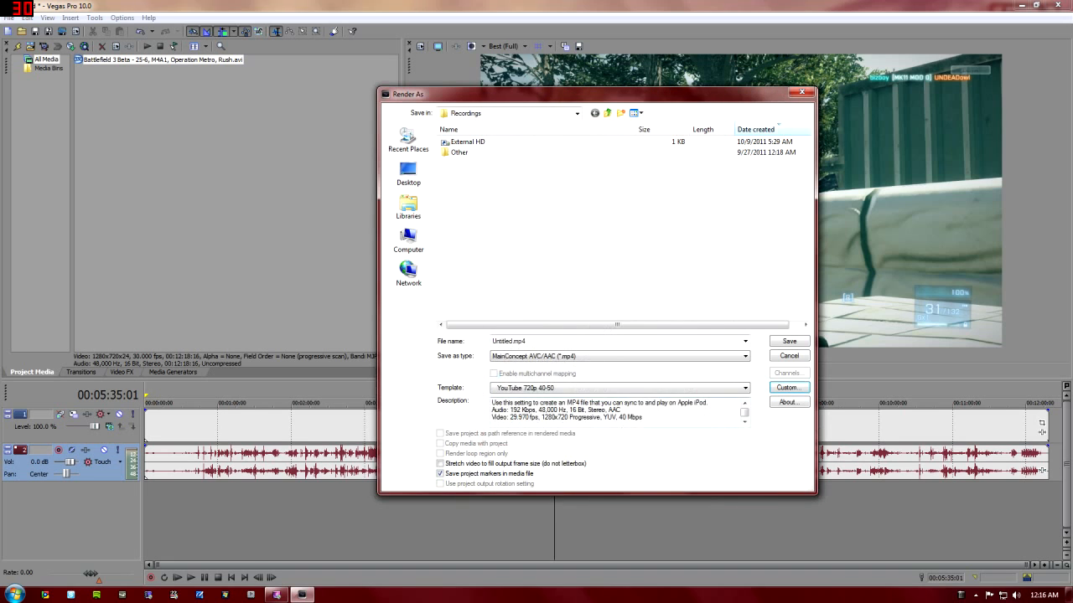
{"action": "left_click", "coordinate": [594, 387]}
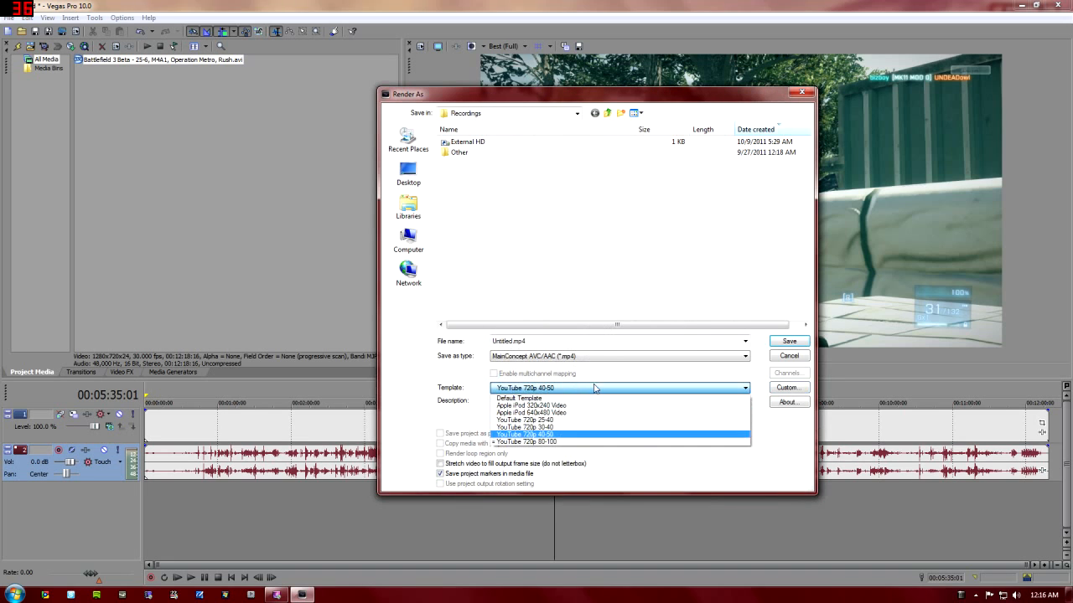
{"action": "left_click", "coordinate": [555, 434]}
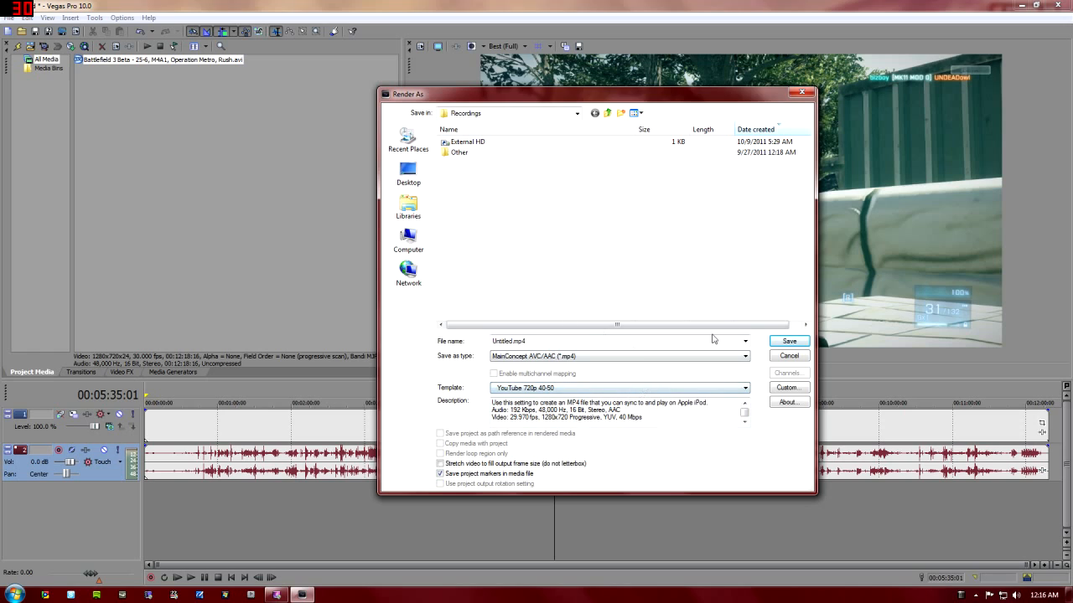
{"action": "left_click", "coordinate": [789, 356]}
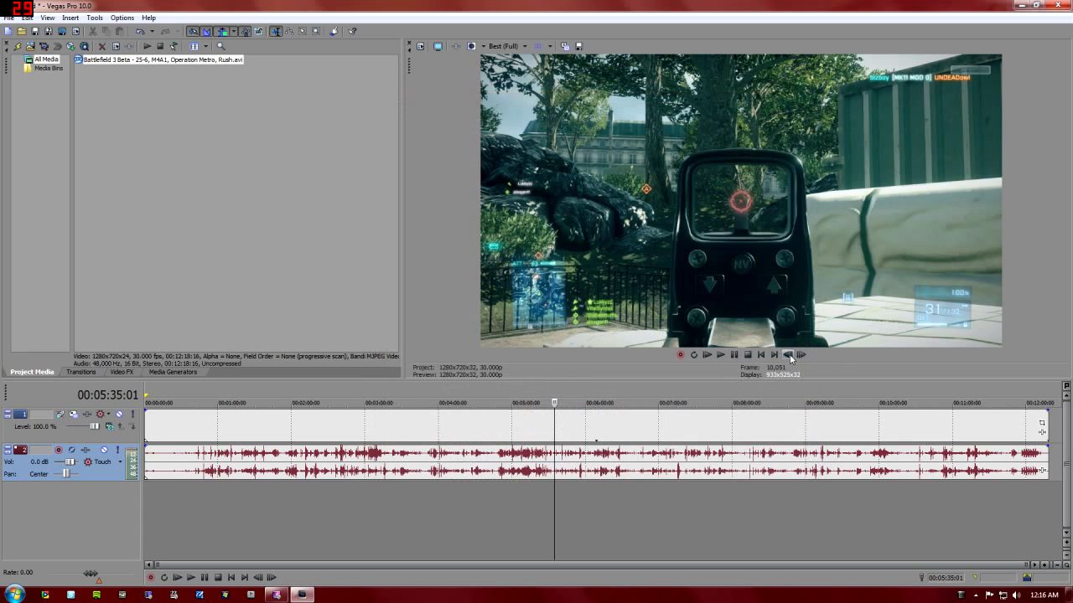
Step: Check the resample switch in the video event's properties, keeping Disable resample selected
{"action": "right_click", "coordinate": [384, 431]}
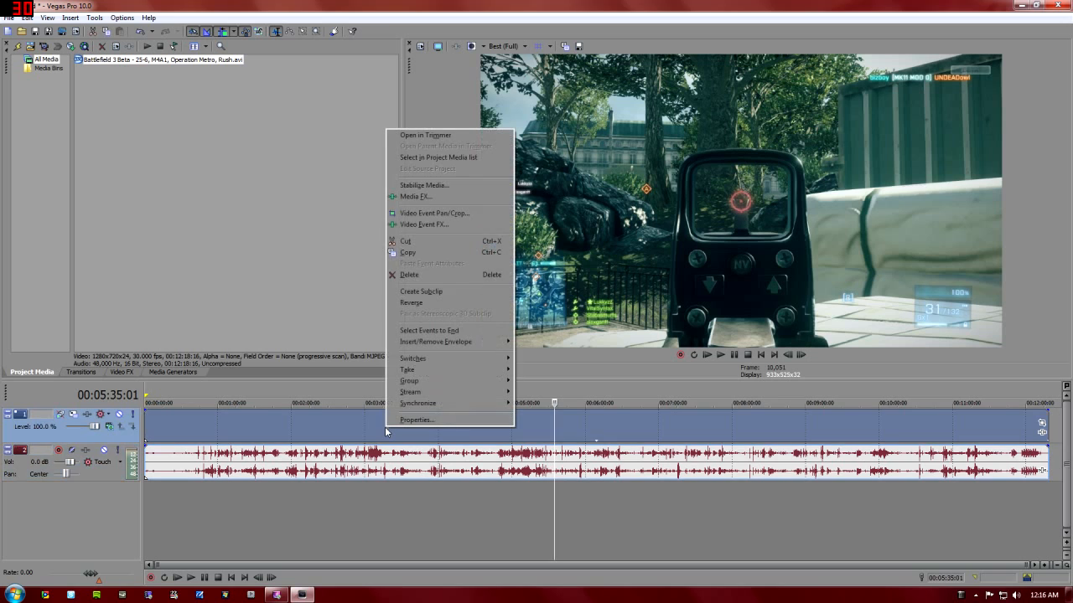
{"action": "left_click", "coordinate": [404, 417]}
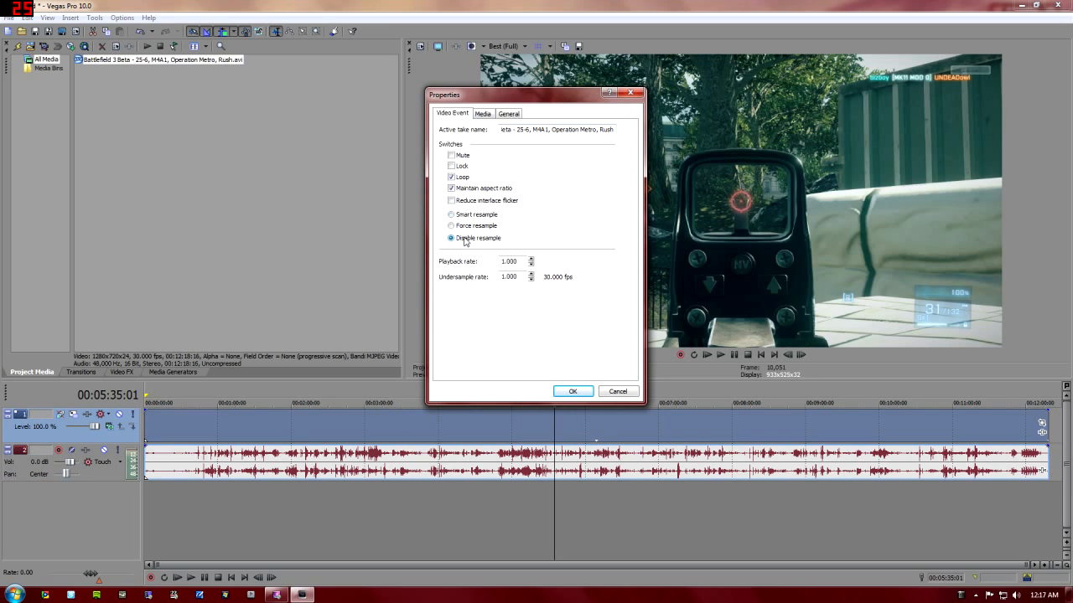
{"action": "left_click", "coordinate": [574, 393]}
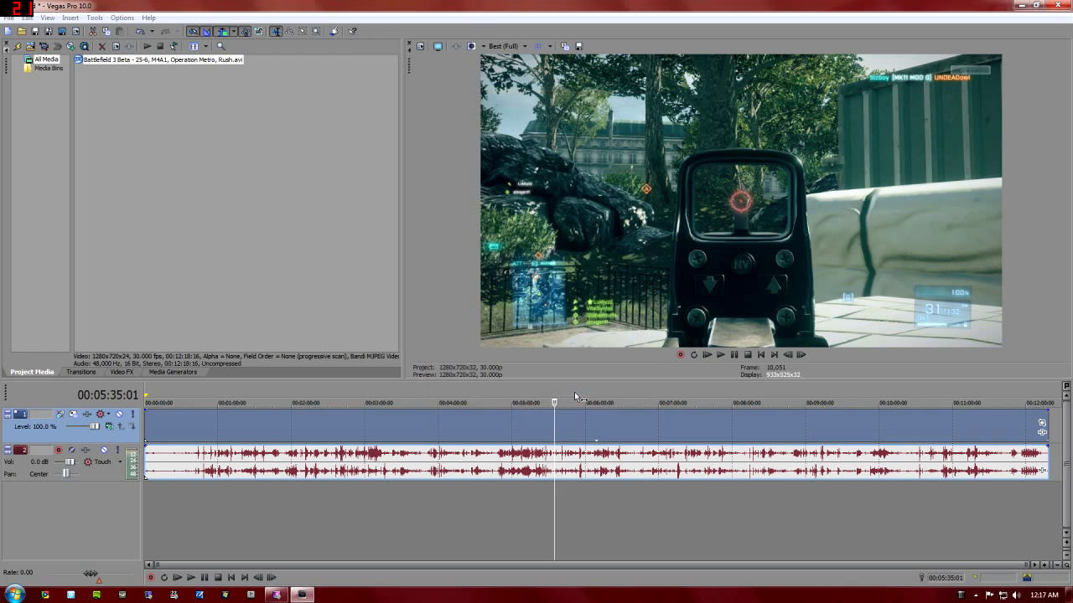
{"action": "left_click", "coordinate": [8, 17]}
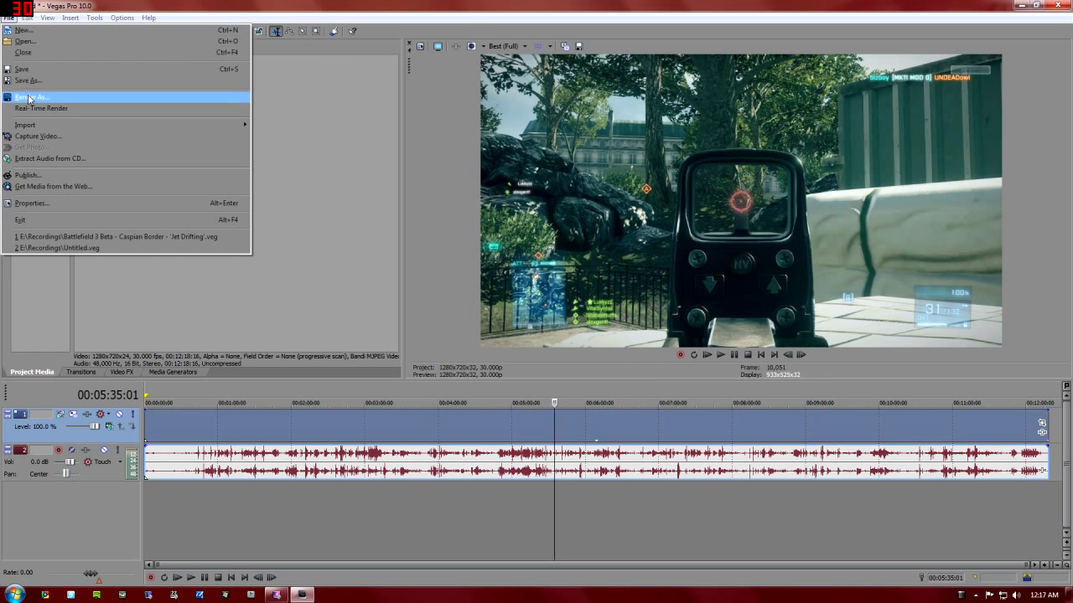
{"action": "left_click", "coordinate": [28, 98]}
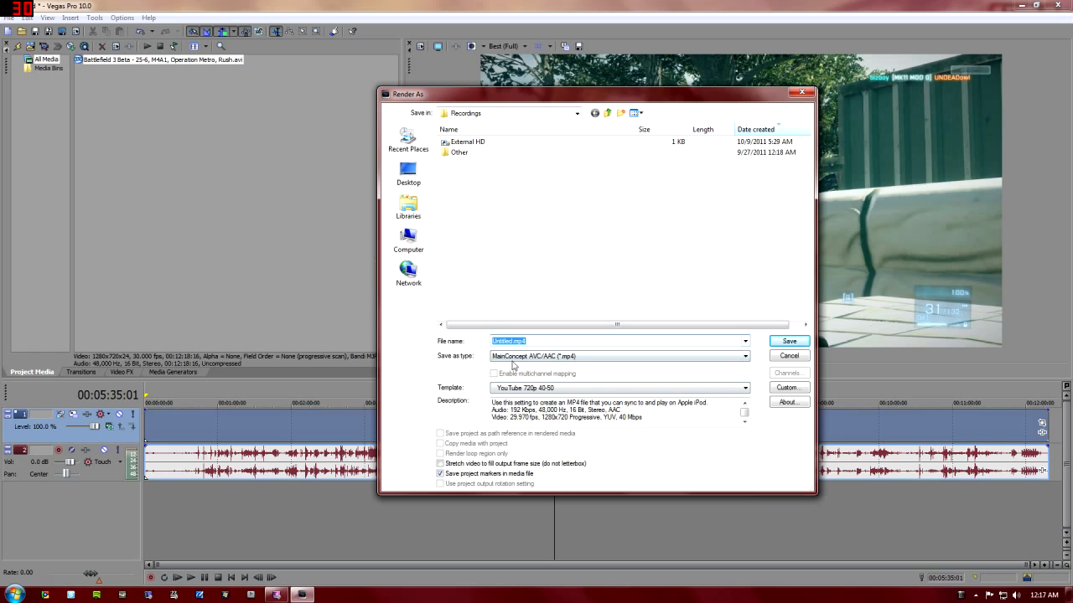
{"action": "left_click", "coordinate": [780, 358]}
Step: Mark the timeline from the start to 00:00:43:11 as the loop region and render it as Untitled.mp4
{"action": "left_click", "coordinate": [146, 394]}
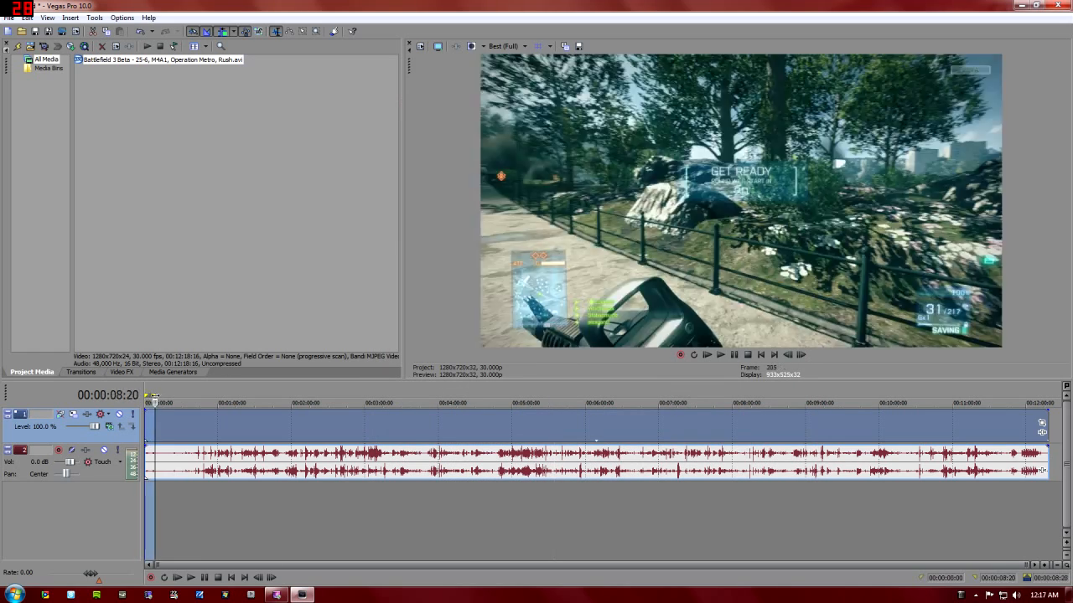
{"action": "left_click_drag", "start_coordinate": [146, 395], "coordinate": [198, 414]}
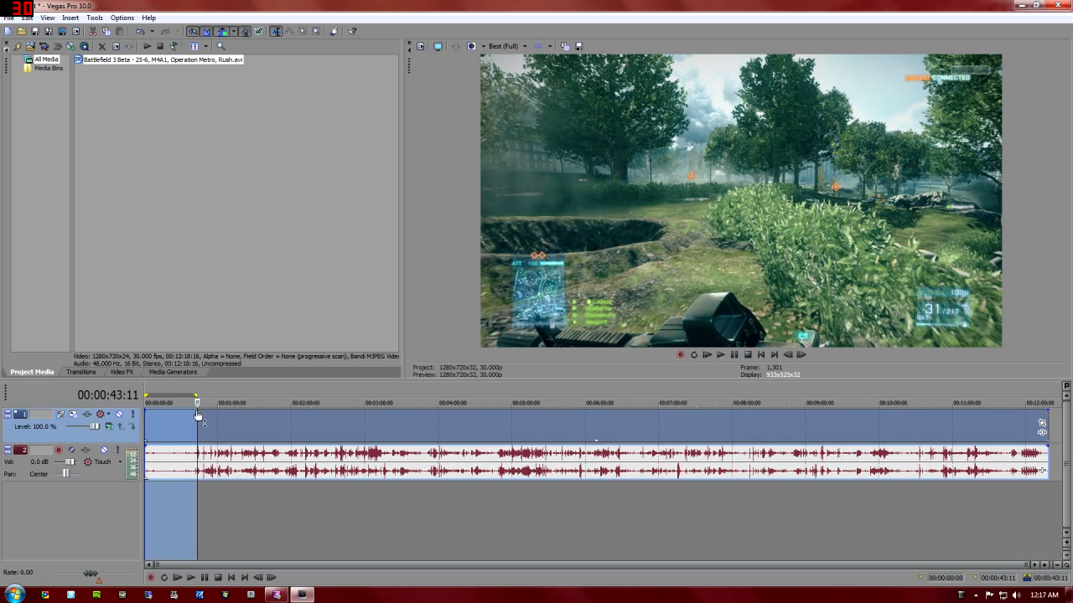
{"action": "left_click", "coordinate": [8, 18]}
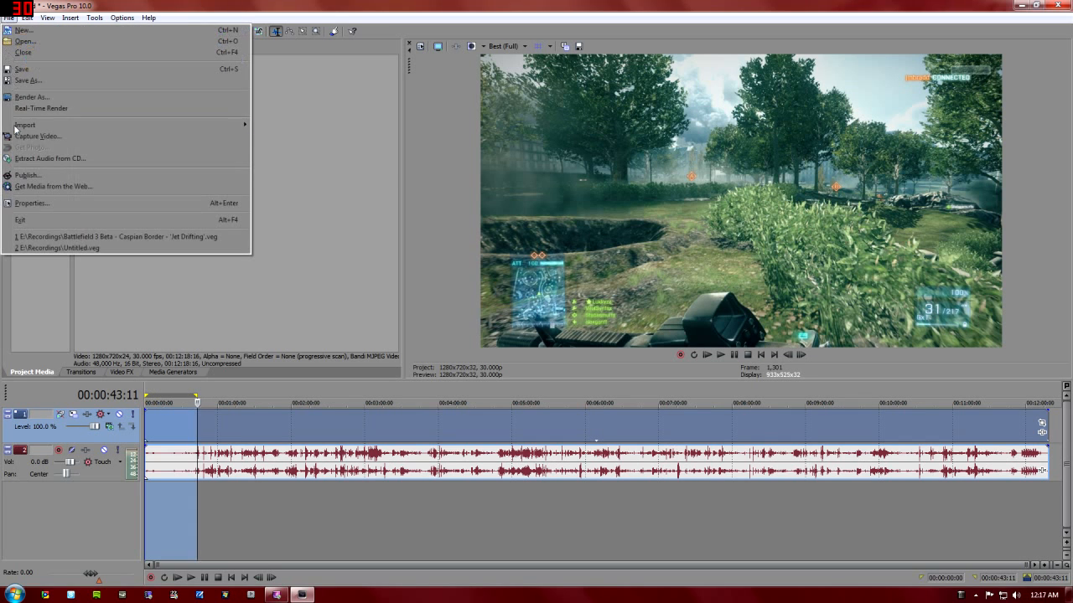
{"action": "left_click", "coordinate": [30, 97]}
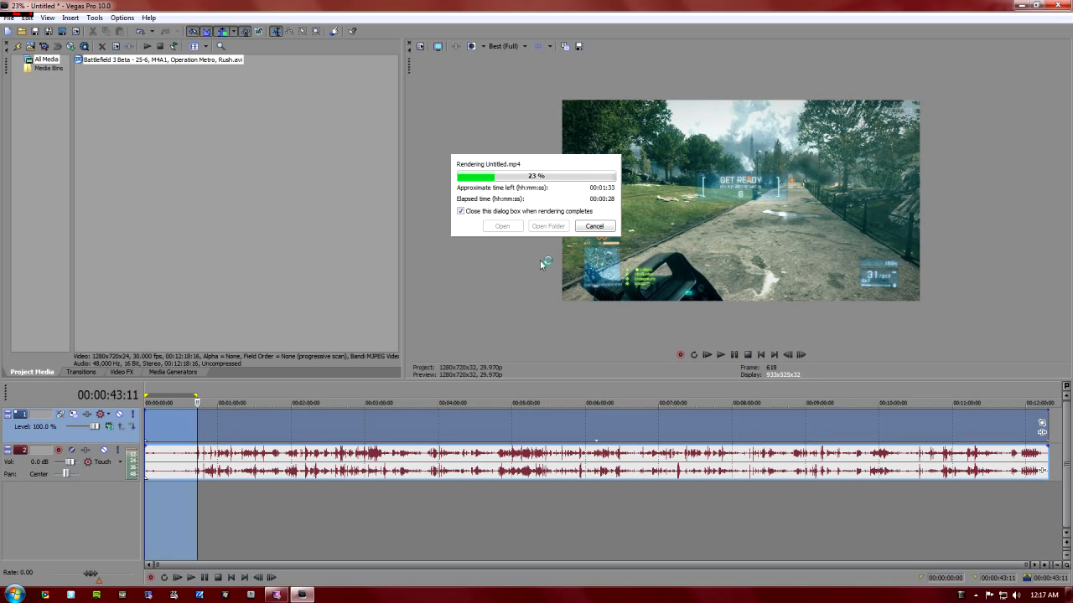
Step: Check the processor load in the desktop gadgets during rendering and return to the render progress
{"action": "left_click", "coordinate": [1069, 595]}
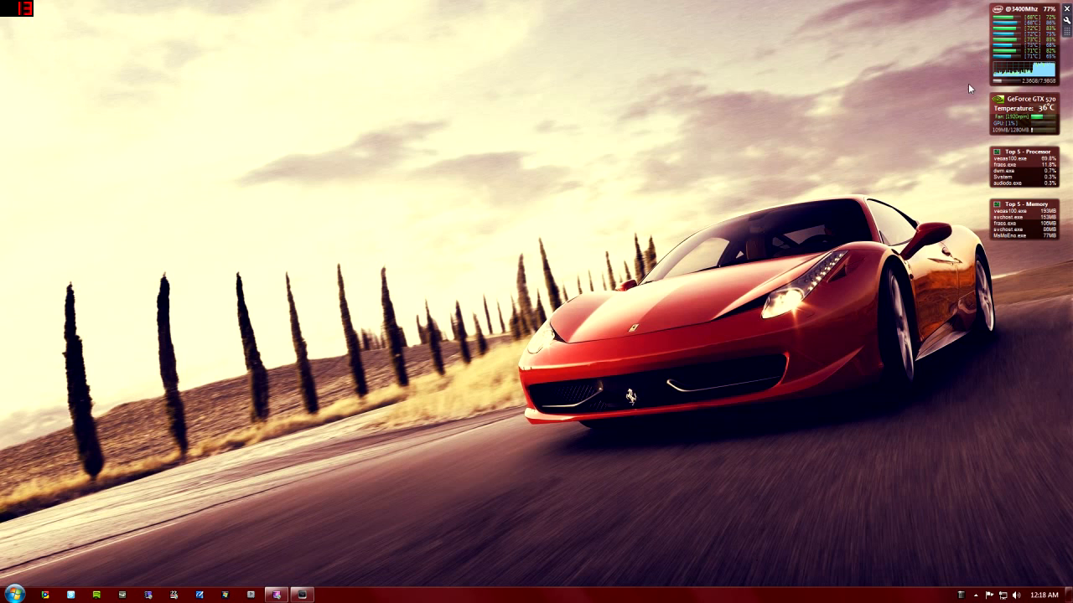
{"action": "left_click", "coordinate": [1069, 595]}
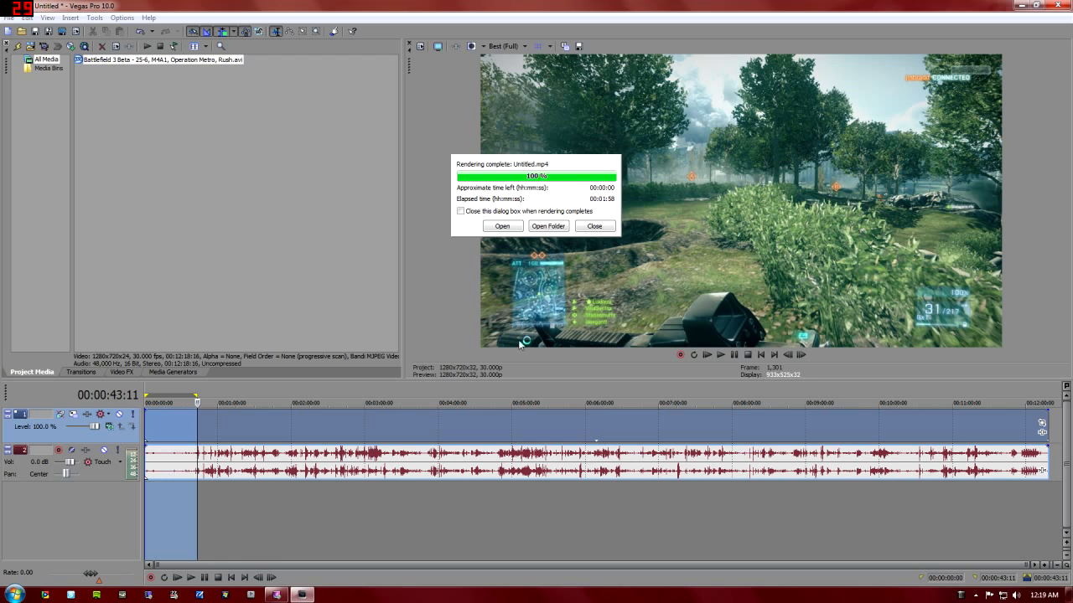
Step: Close the finished render report and exit Vegas Pro without saving the project
{"action": "left_click", "coordinate": [595, 226]}
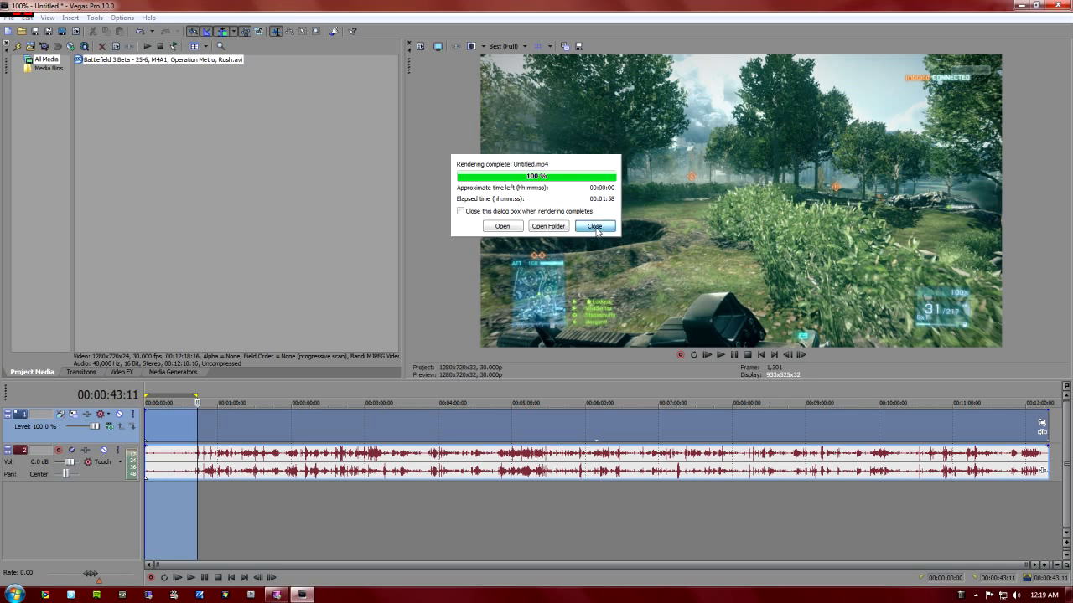
{"action": "left_click", "coordinate": [1059, 5]}
{"action": "left_click", "coordinate": [545, 240]}
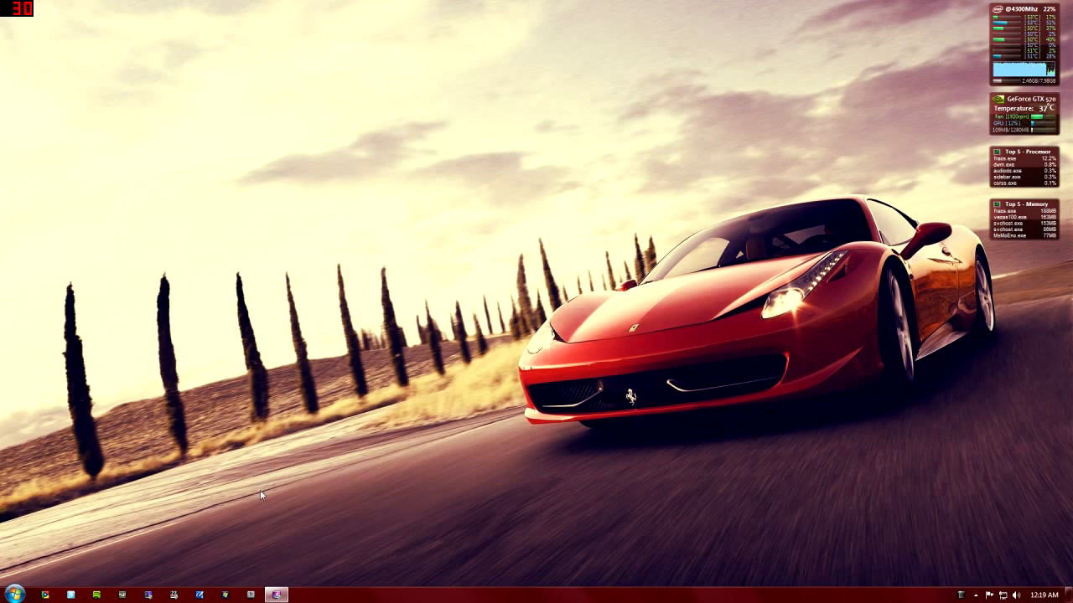
Step: Open the Recordings folder in Windows Explorer and examine the general and detailed file properties of Untitled.mp4
{"action": "left_click", "coordinate": [250, 593]}
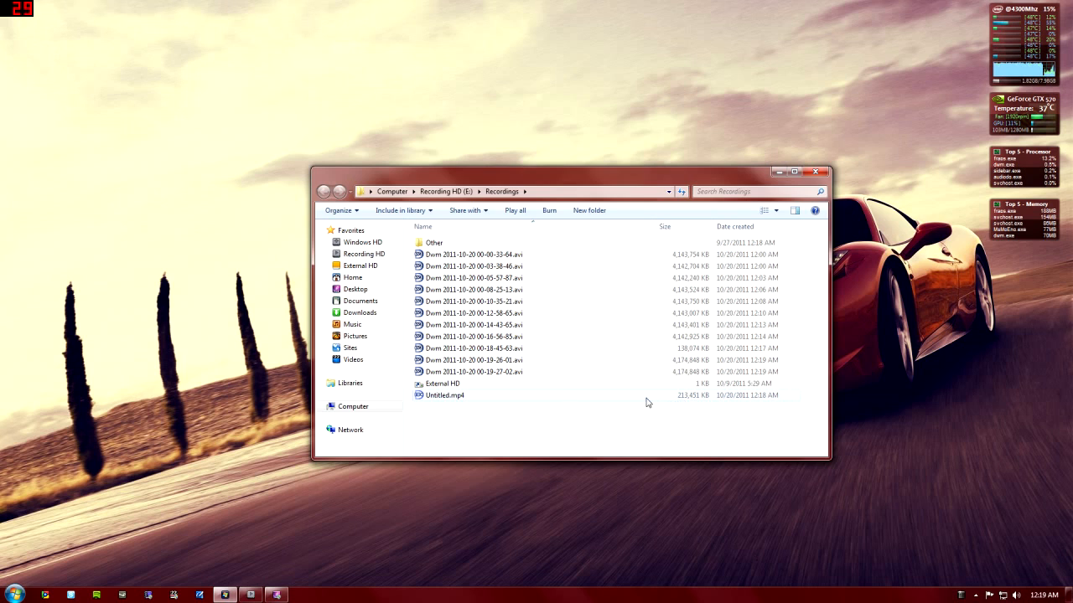
{"action": "right_click", "coordinate": [462, 399]}
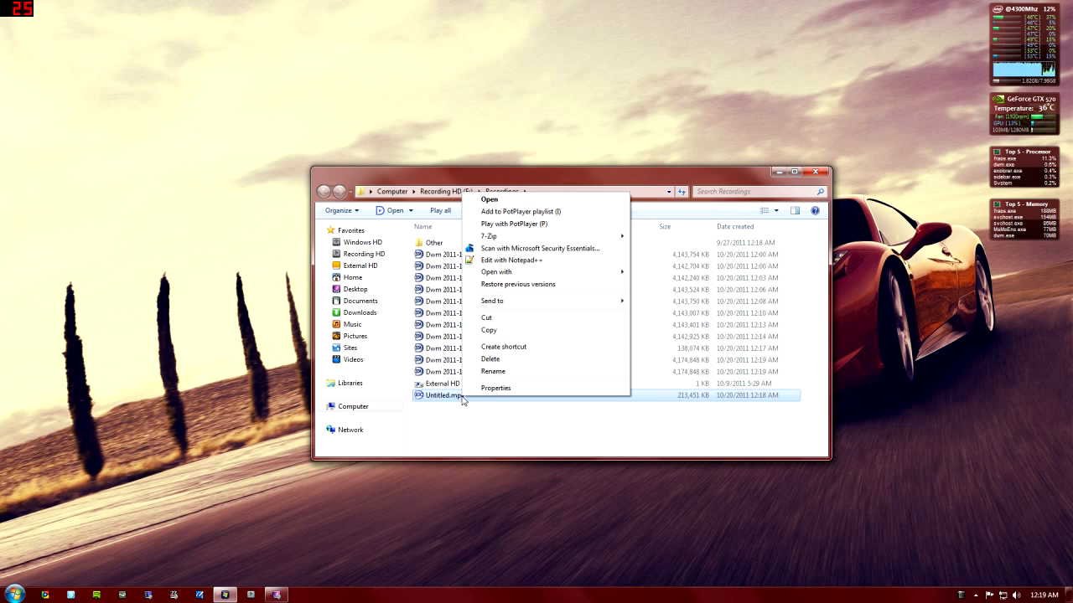
{"action": "left_click", "coordinate": [495, 388]}
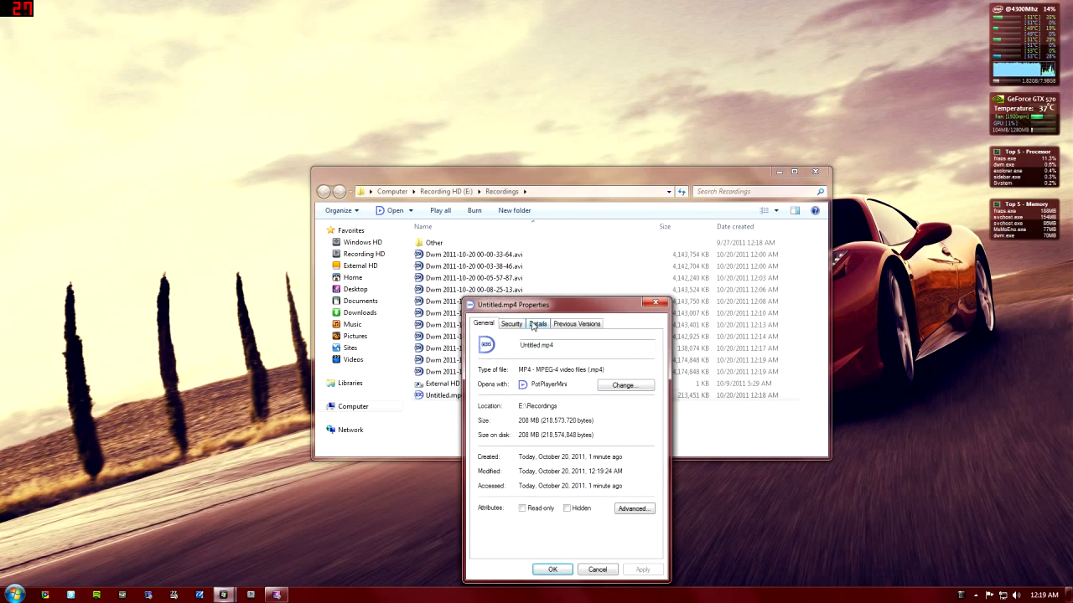
{"action": "left_click_drag", "start_coordinate": [546, 306], "coordinate": [575, 111]}
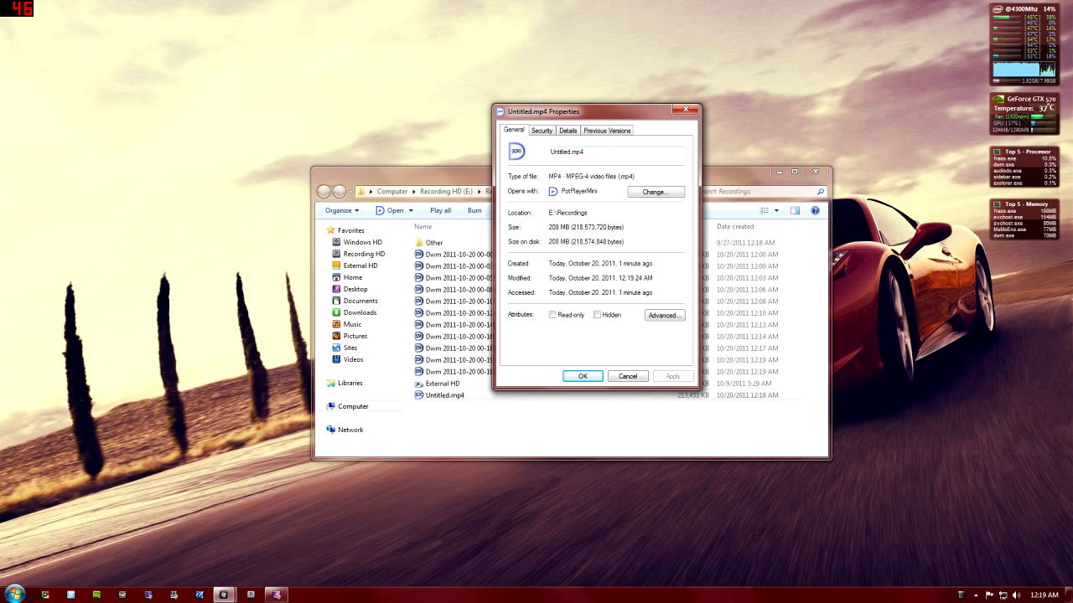
{"action": "left_click", "coordinate": [566, 131]}
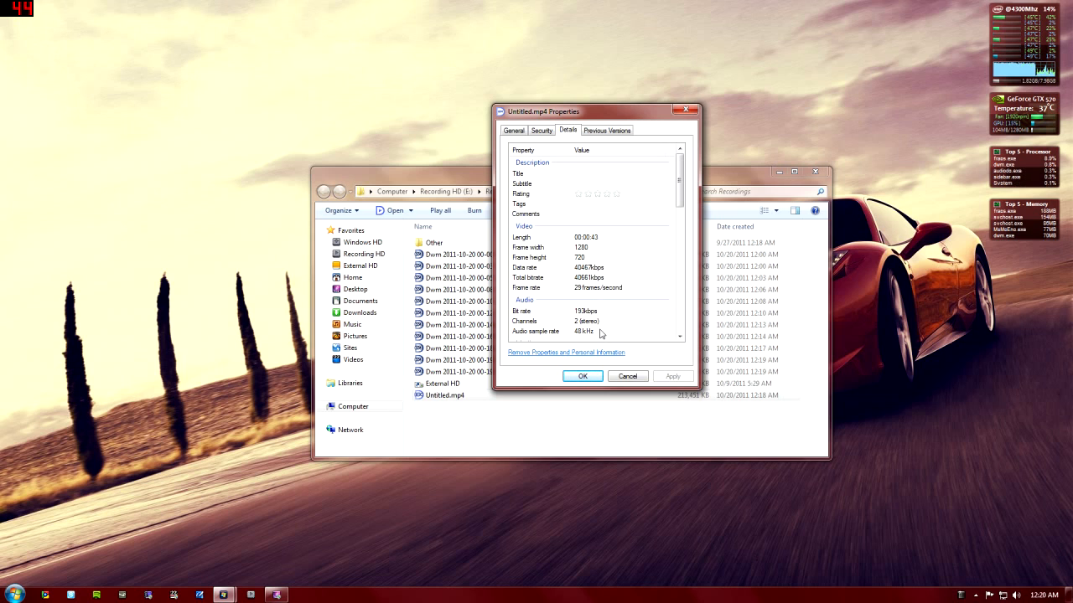
{"action": "left_click", "coordinate": [598, 377]}
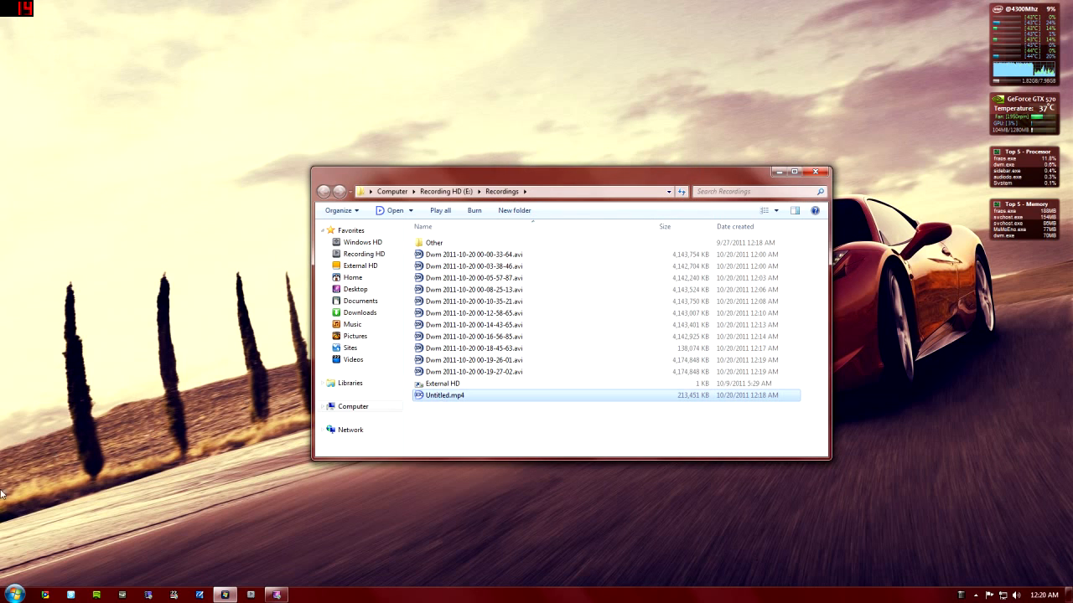
Step: Switch to Chrome, open YouTube's Video File Upload page, and dock the browser to half of the screen
{"action": "left_click", "coordinate": [45, 595]}
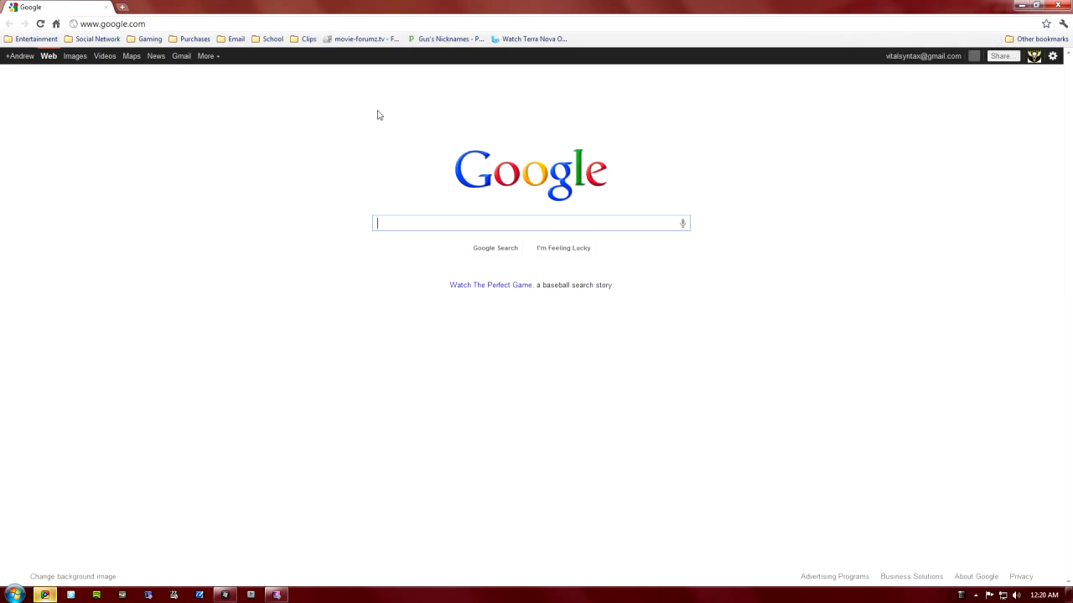
{"action": "left_click", "coordinate": [36, 39]}
{"action": "left_click", "coordinate": [51, 54]}
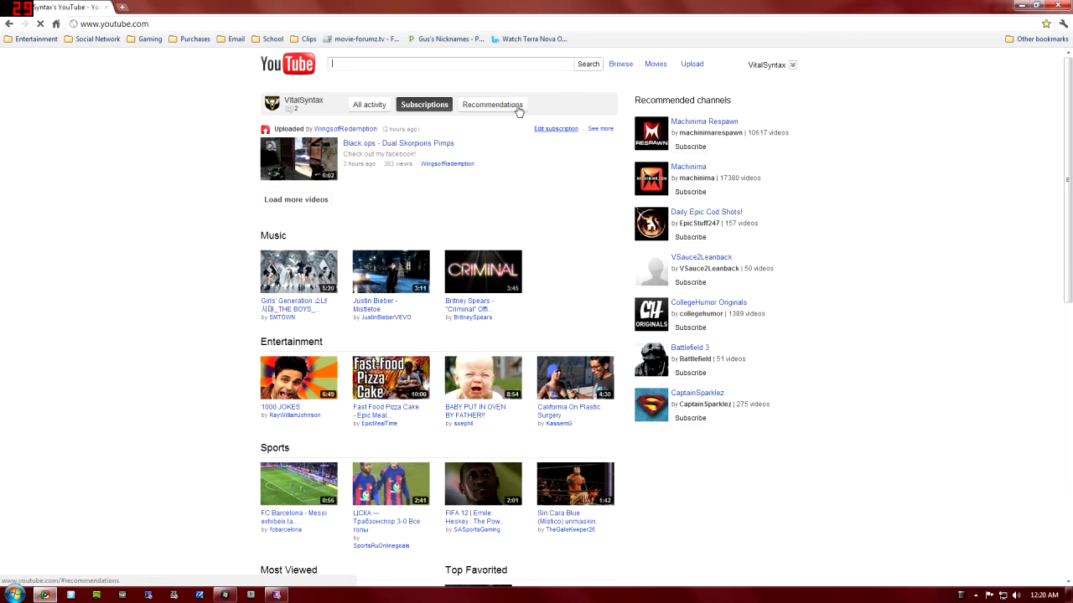
{"action": "left_click", "coordinate": [684, 70]}
{"action": "key", "text": "super+Left"}
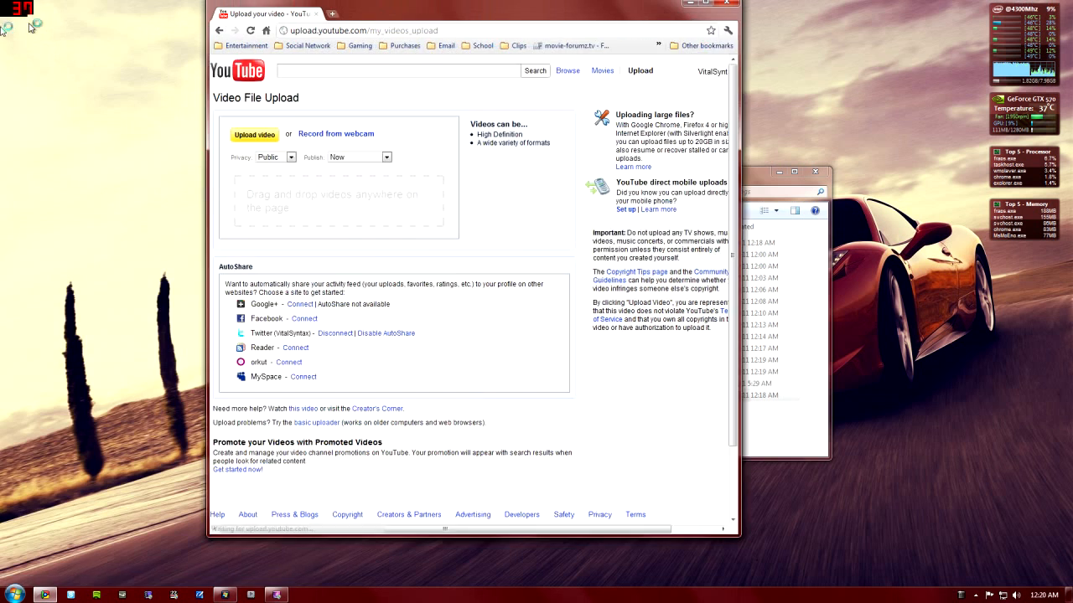
Step: Open the upload's file chooser at the Recordings folder, cancel it, and close the browser
{"action": "left_click", "coordinate": [48, 139]}
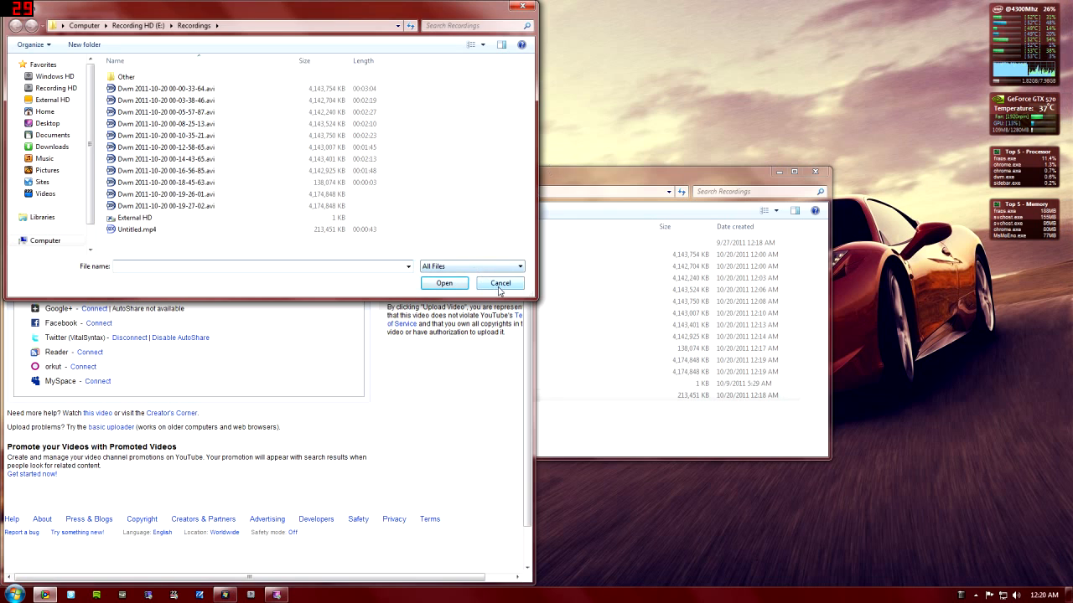
{"action": "left_click", "coordinate": [500, 289]}
{"action": "left_click", "coordinate": [523, 6]}
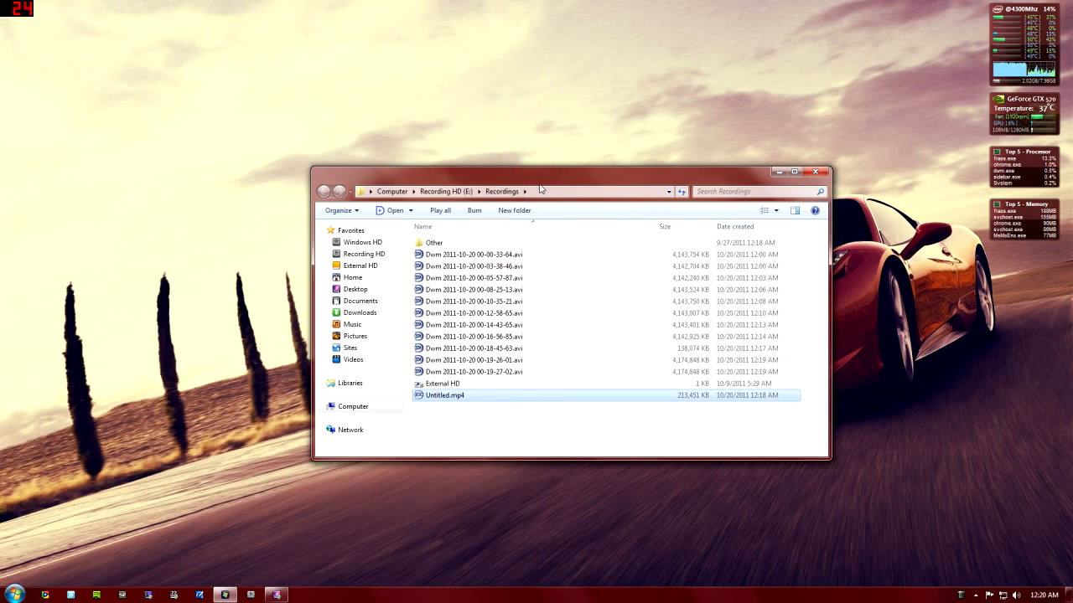